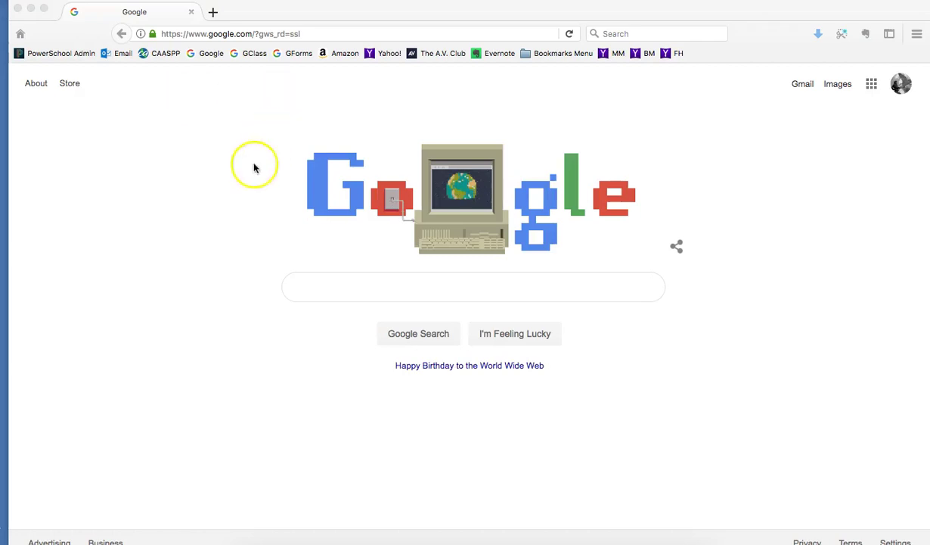
- Enter granadahigh.com in Firefox's address bar, replacing the Google start page
{"action": "left_click", "coordinate": [222, 34]}
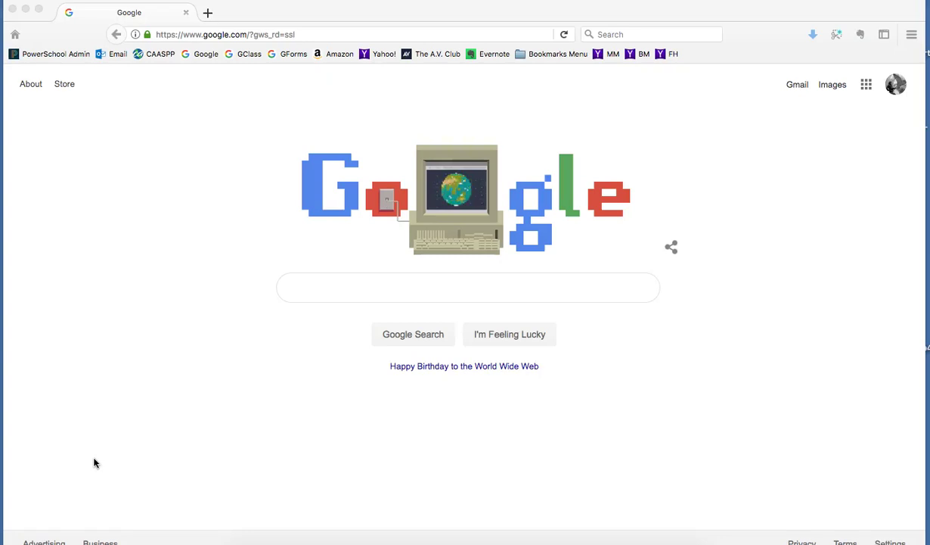
{"action": "left_click", "coordinate": [214, 38]}
{"action": "left_click", "coordinate": [214, 36]}
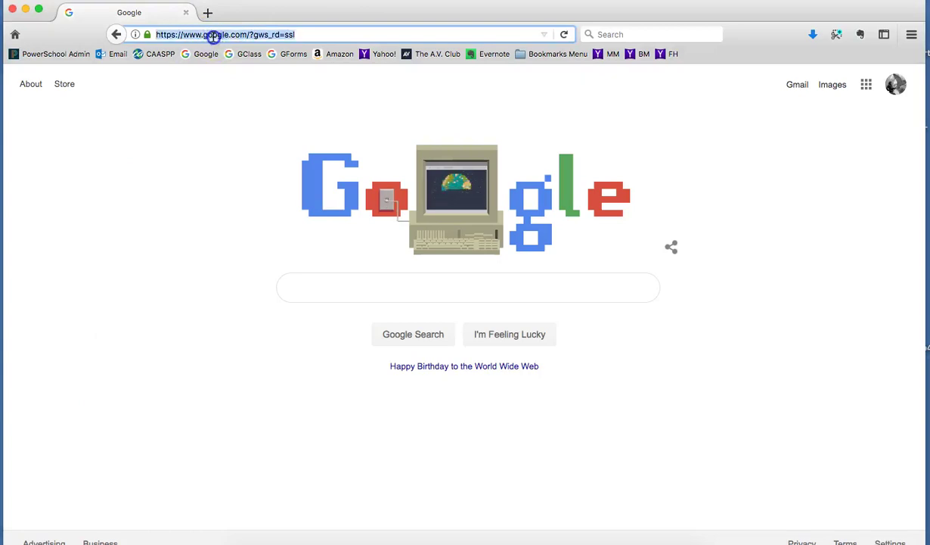
{"action": "type", "text": "granadahigh.com/"}
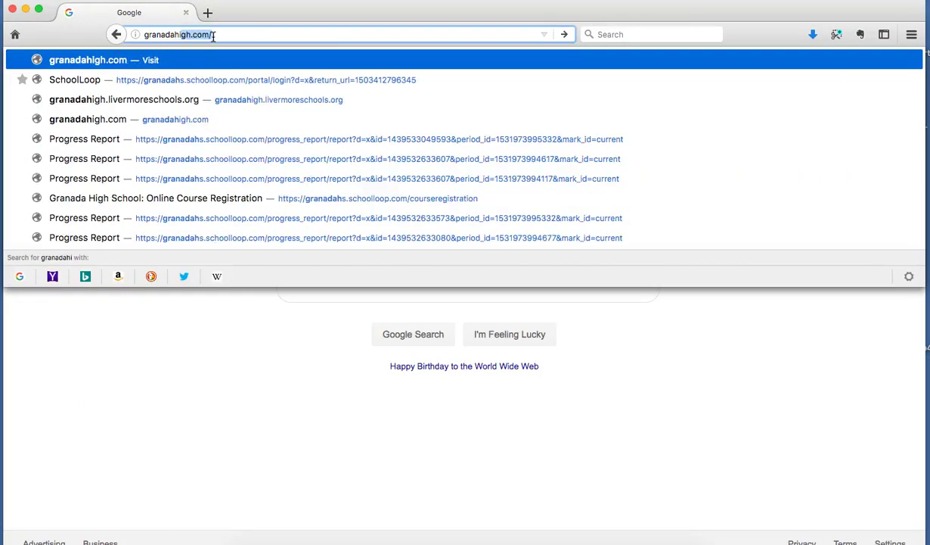
{"action": "key", "text": "Return"}
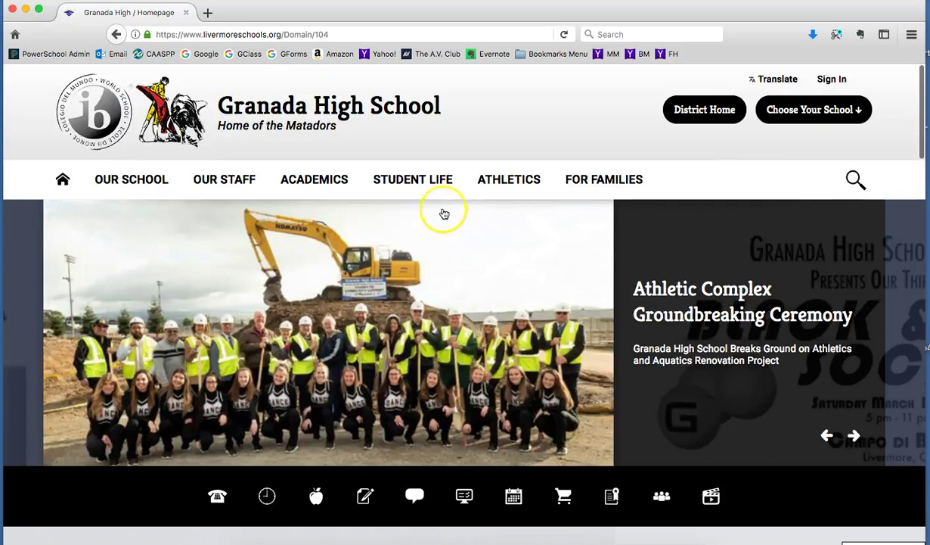
- Go to Online Course Registration under Student Life, then the PowerSchool Parent/Student Login
{"action": "mouse_move", "coordinate": [417, 186]}
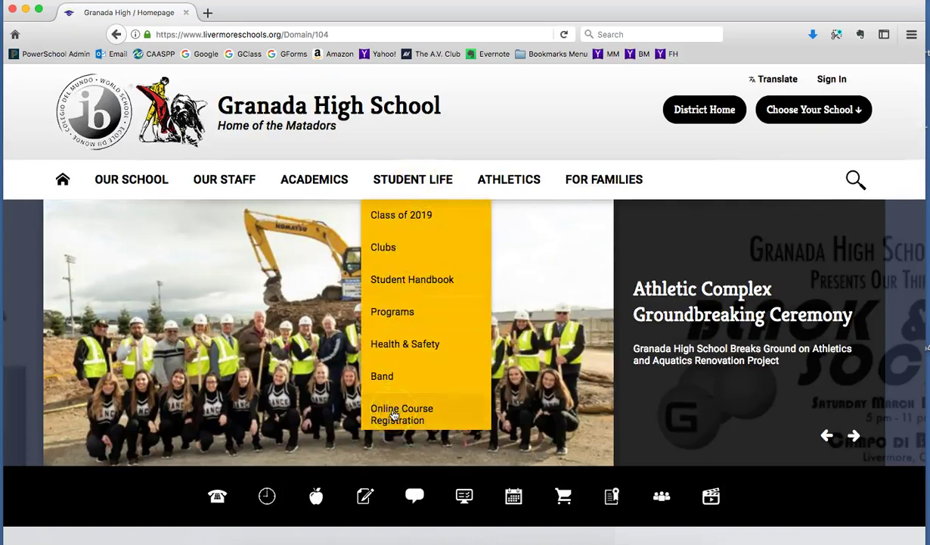
{"action": "left_click", "coordinate": [394, 415]}
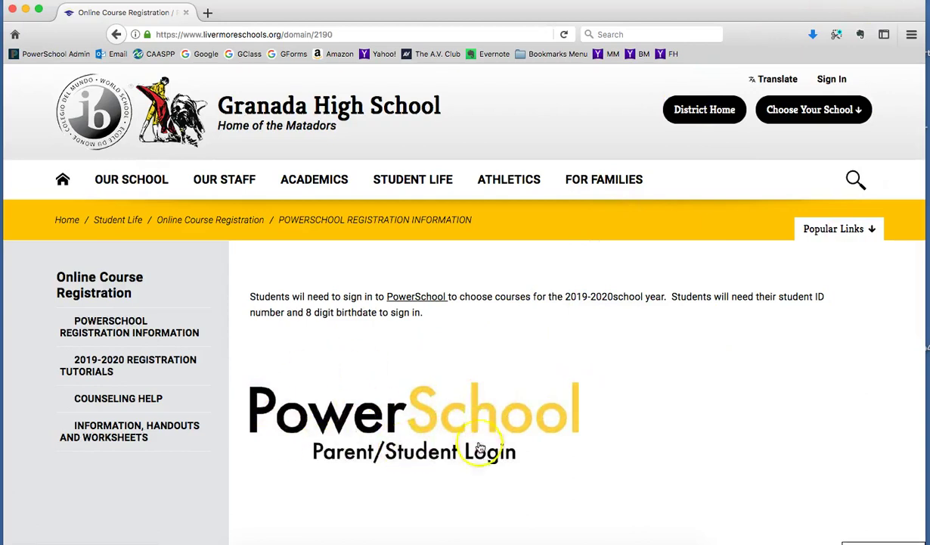
{"action": "left_click", "coordinate": [477, 411]}
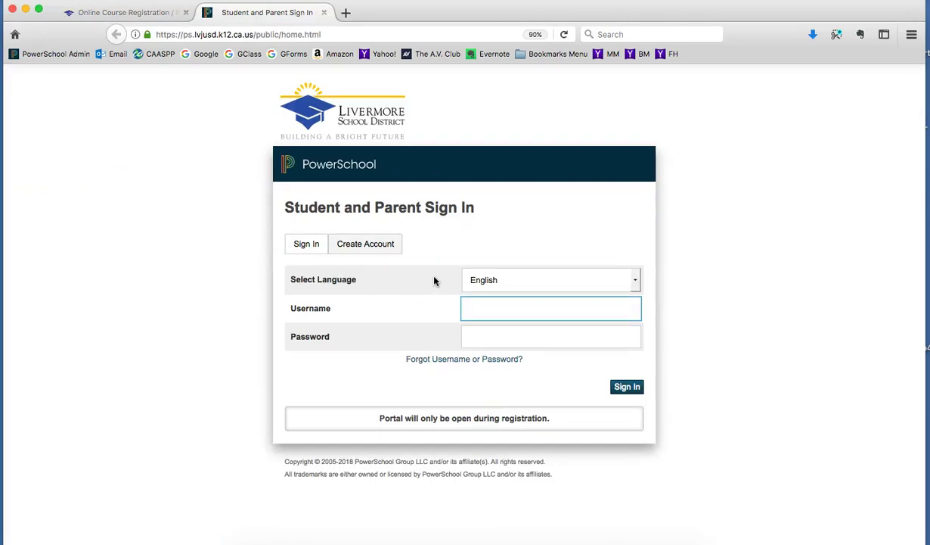
- Sign in with the student ID as username and the birthdate as password
{"action": "type", "text": "20111480"}
{"action": "left_click", "coordinate": [506, 343]}
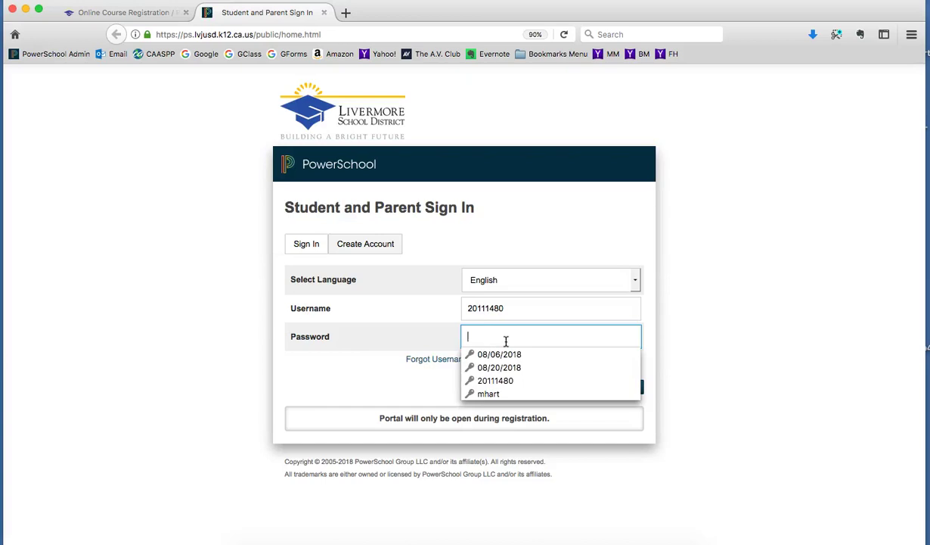
{"action": "type", "text": "•"}
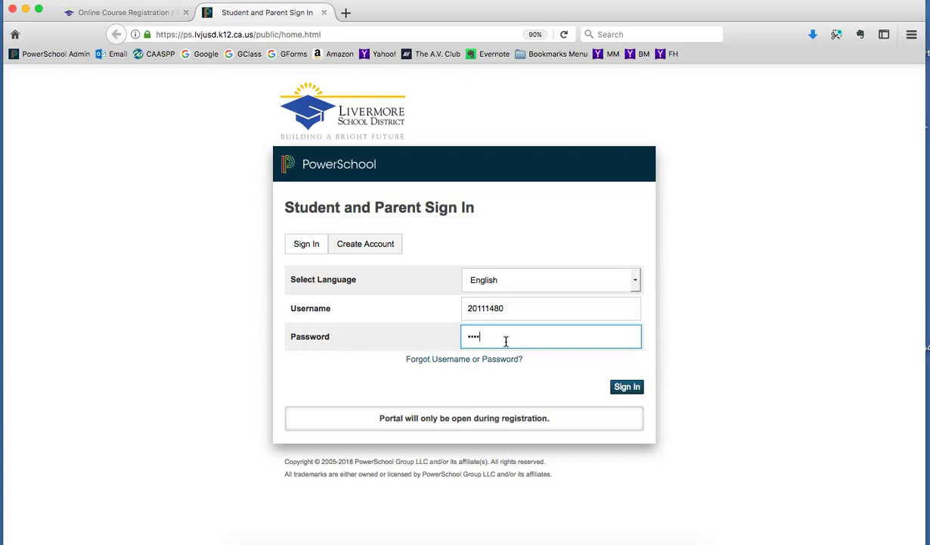
{"action": "type", "text": "•"}
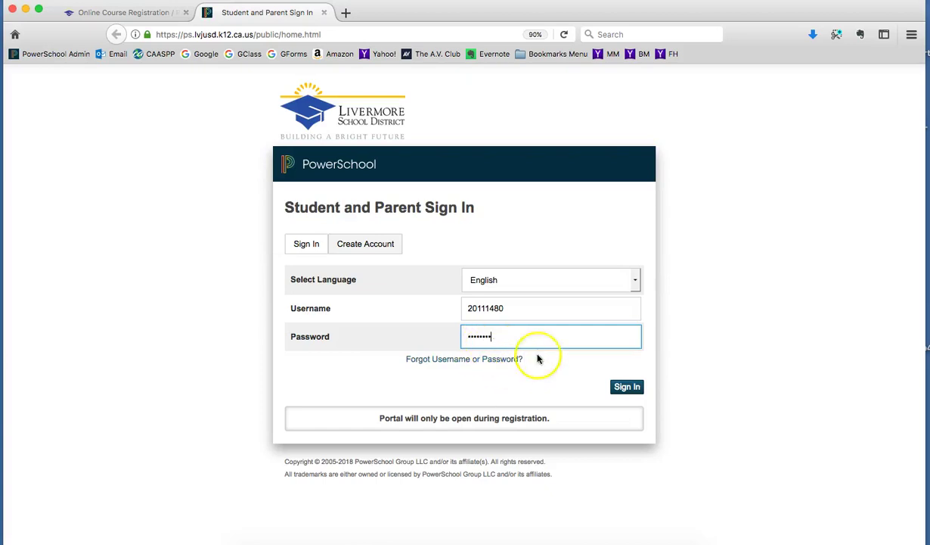
{"action": "left_click", "coordinate": [621, 387]}
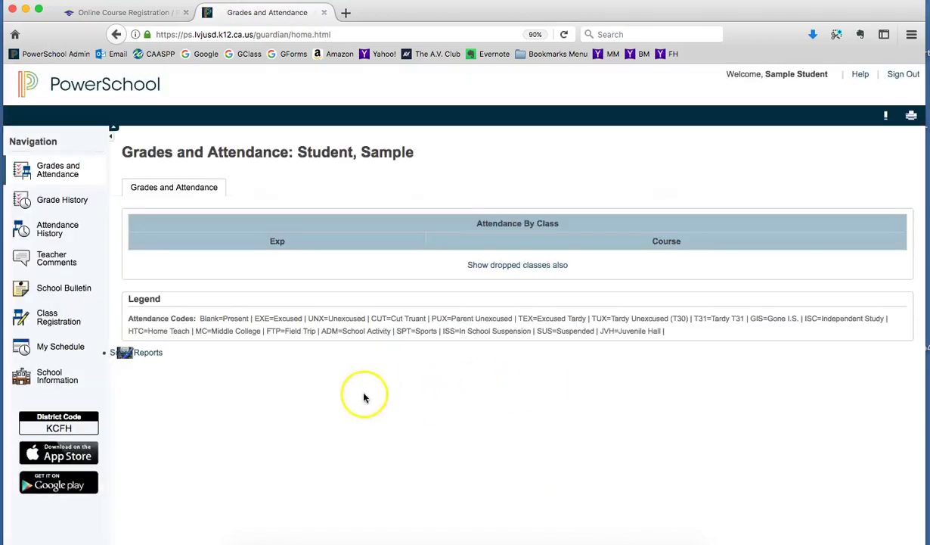
- Open Class Registration and review the 2019-2020 course request categories
{"action": "left_click", "coordinate": [62, 324]}
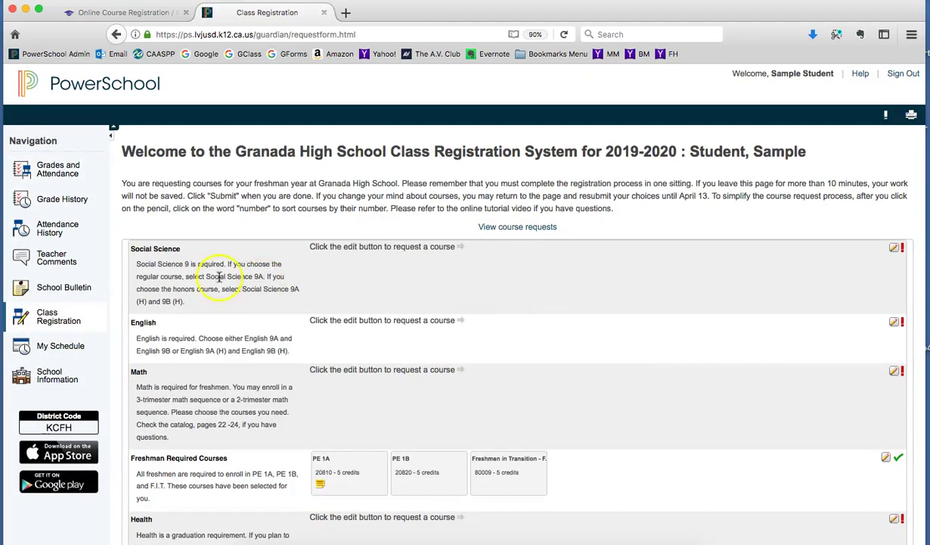
{"action": "scroll", "coordinate": [185, 371], "scroll_direction": "down", "scroll_amount": 3}
{"action": "scroll", "coordinate": [184, 373], "scroll_direction": "down", "scroll_amount": 4}
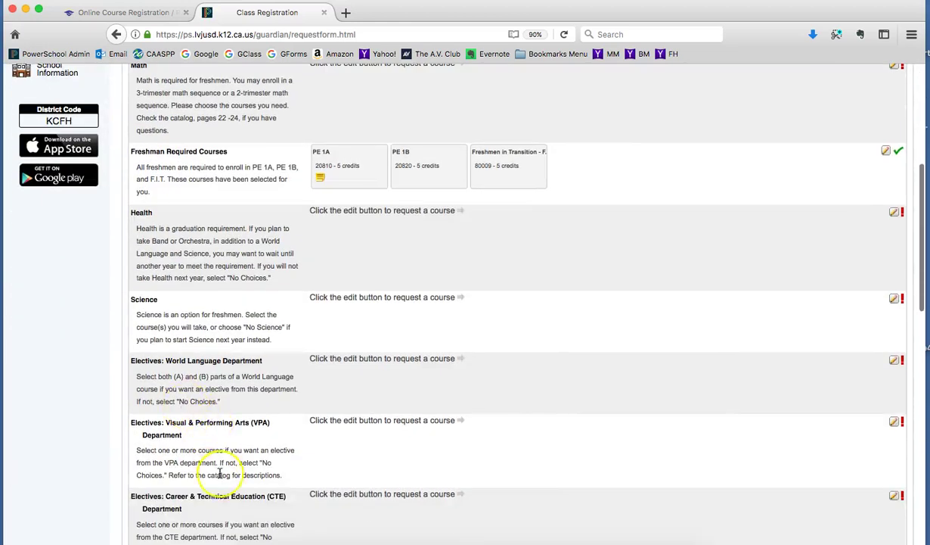
{"action": "scroll", "coordinate": [219, 474], "scroll_direction": "down", "scroll_amount": 5}
{"action": "scroll", "coordinate": [218, 474], "scroll_direction": "up", "scroll_amount": 12}
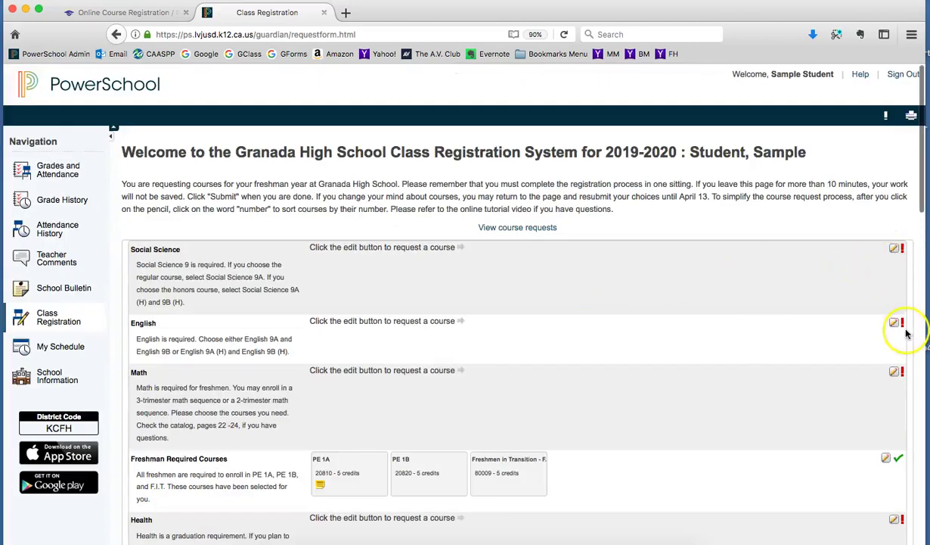
{"action": "scroll", "coordinate": [835, 301], "scroll_direction": "down", "scroll_amount": 8}
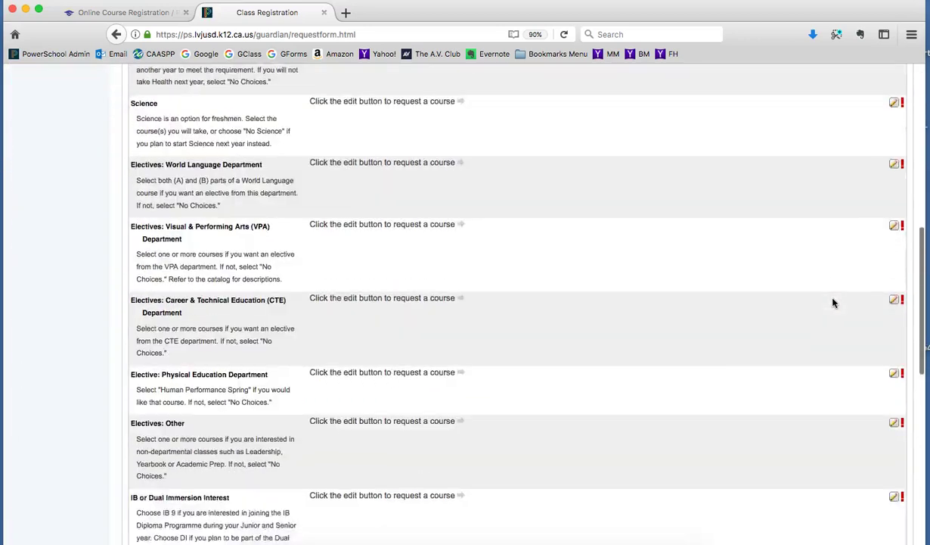
{"action": "scroll", "coordinate": [835, 303], "scroll_direction": "down", "scroll_amount": 5}
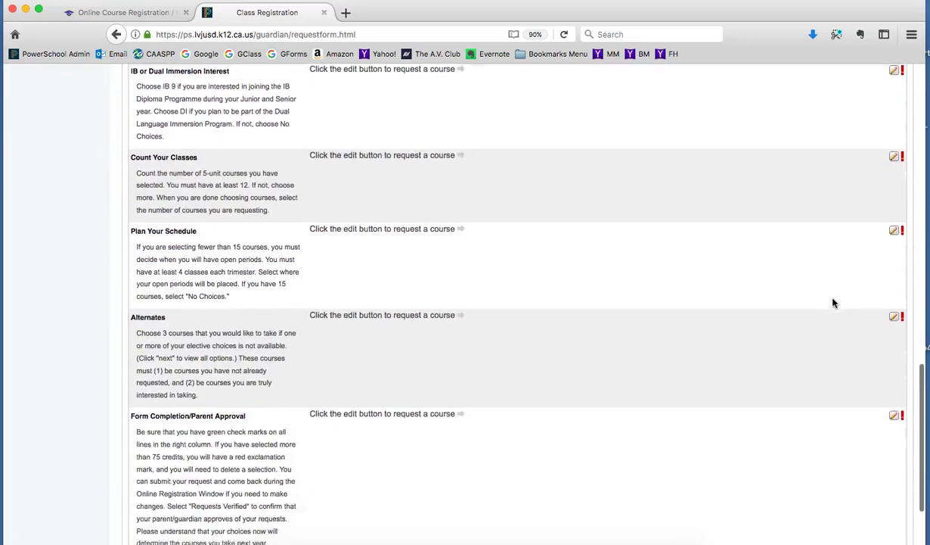
{"action": "scroll", "coordinate": [833, 302], "scroll_direction": "up", "scroll_amount": 15}
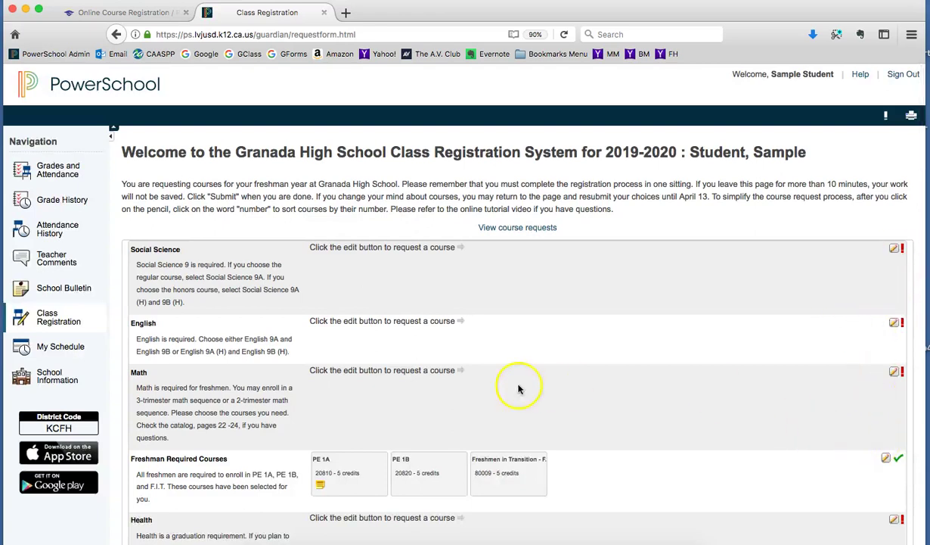
{"action": "scroll", "coordinate": [395, 415], "scroll_direction": "down", "scroll_amount": 2}
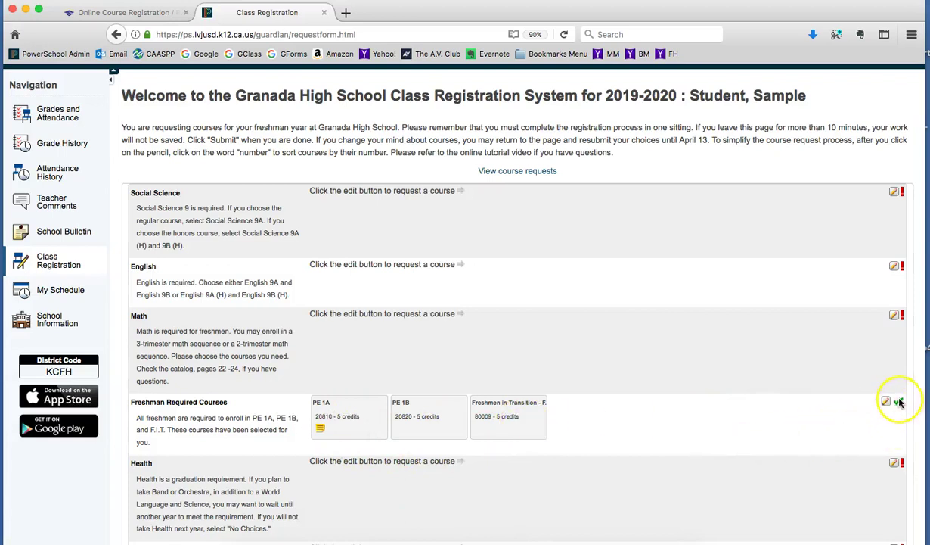
{"action": "scroll", "coordinate": [636, 254], "scroll_direction": "up", "scroll_amount": 2}
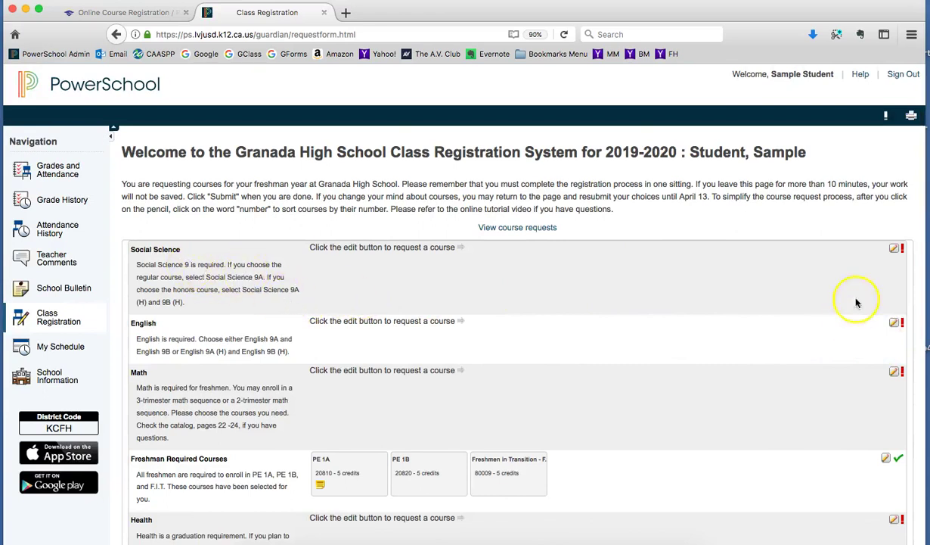
- Request Social Sci 9A (P) in the Social Science category
{"action": "left_click", "coordinate": [894, 250]}
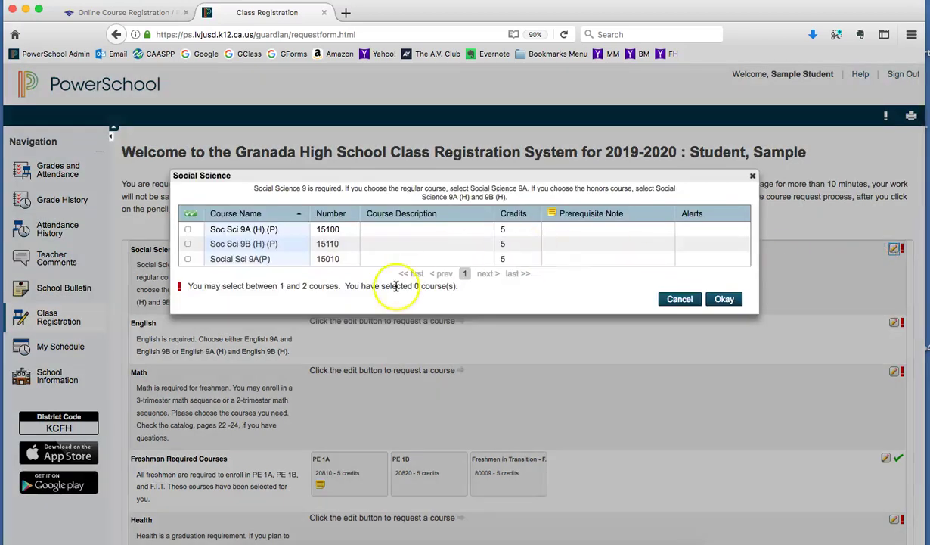
{"action": "left_click", "coordinate": [187, 259]}
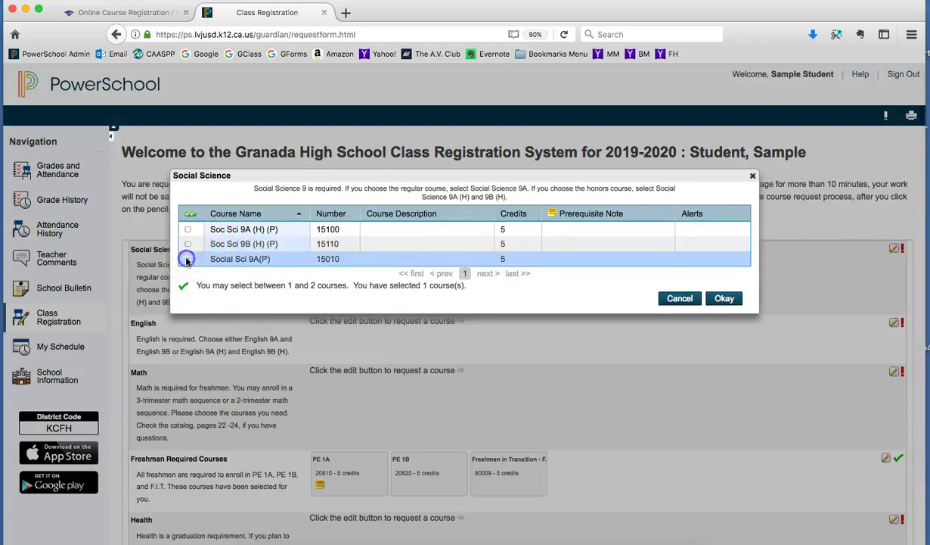
{"action": "left_click", "coordinate": [725, 298]}
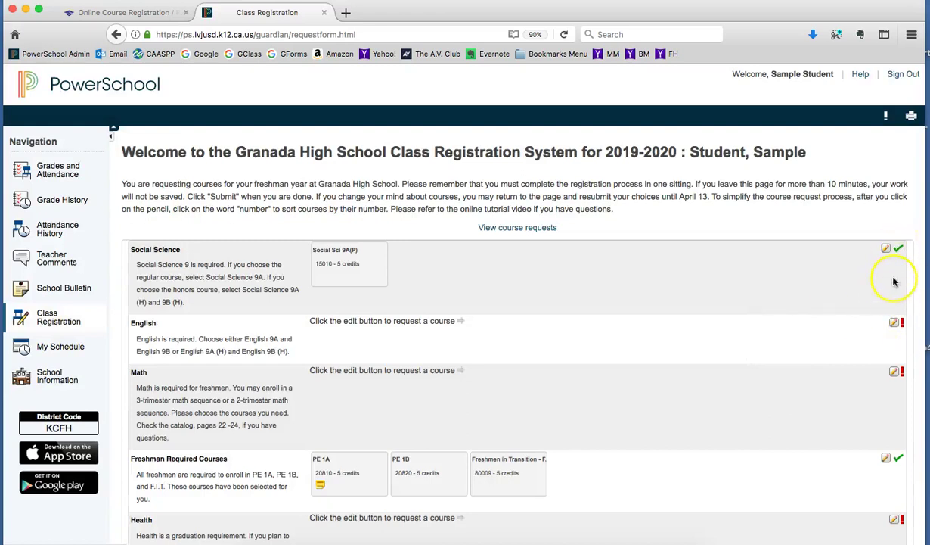
- Request English 9A (P) and English 9B (P) in the English category
{"action": "scroll", "coordinate": [844, 316], "scroll_direction": "down", "scroll_amount": 2}
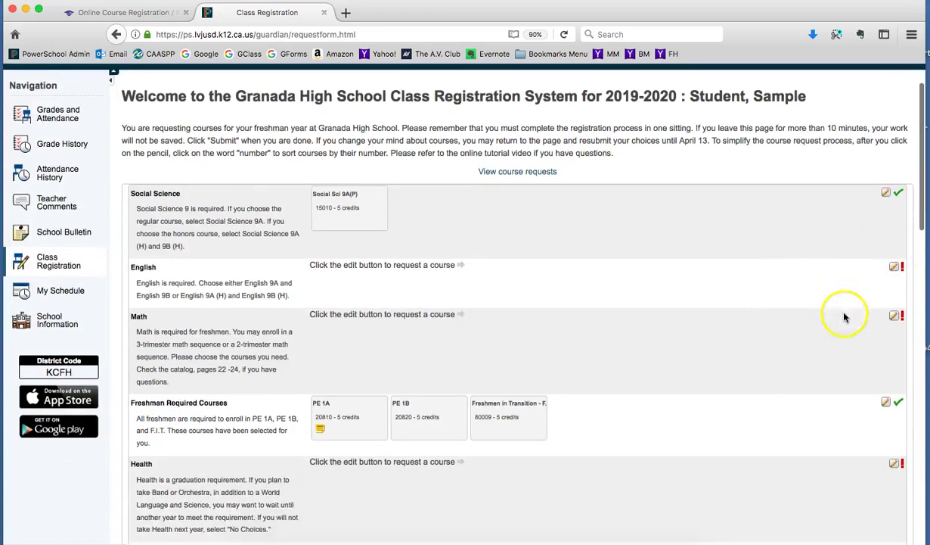
{"action": "left_click", "coordinate": [894, 268]}
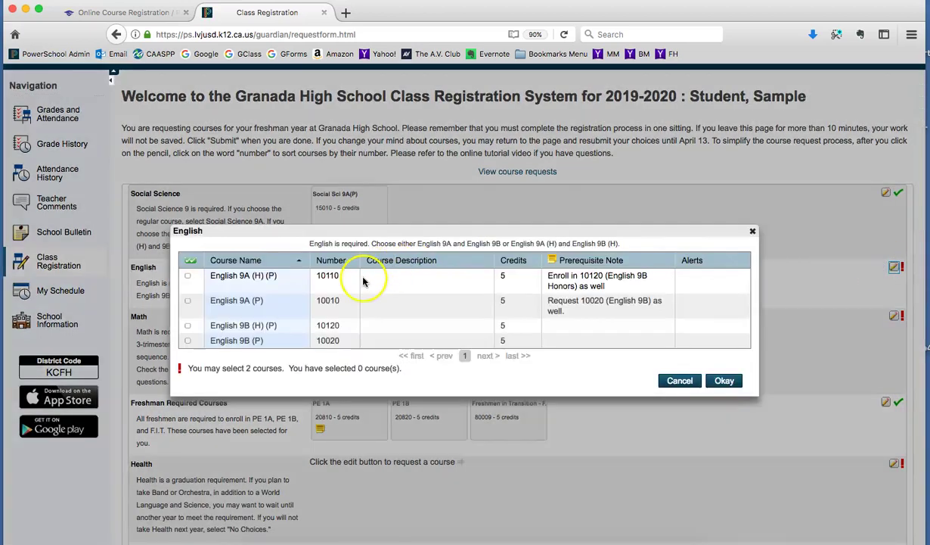
{"action": "left_click", "coordinate": [189, 302]}
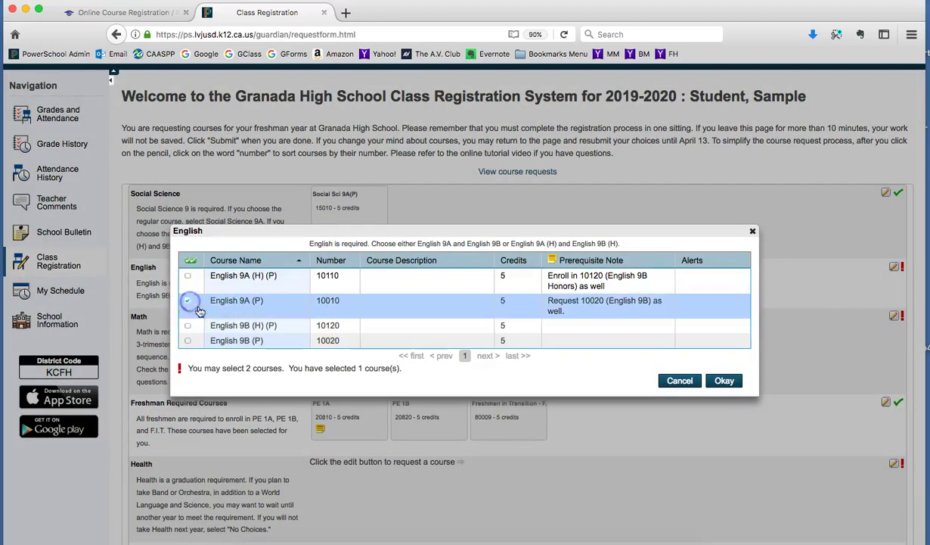
{"action": "left_click", "coordinate": [189, 340]}
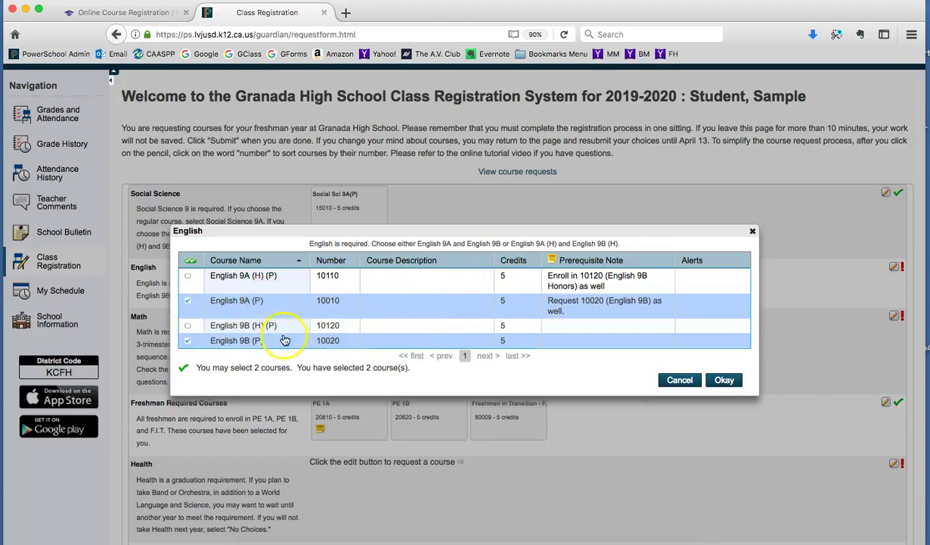
{"action": "left_click", "coordinate": [188, 341]}
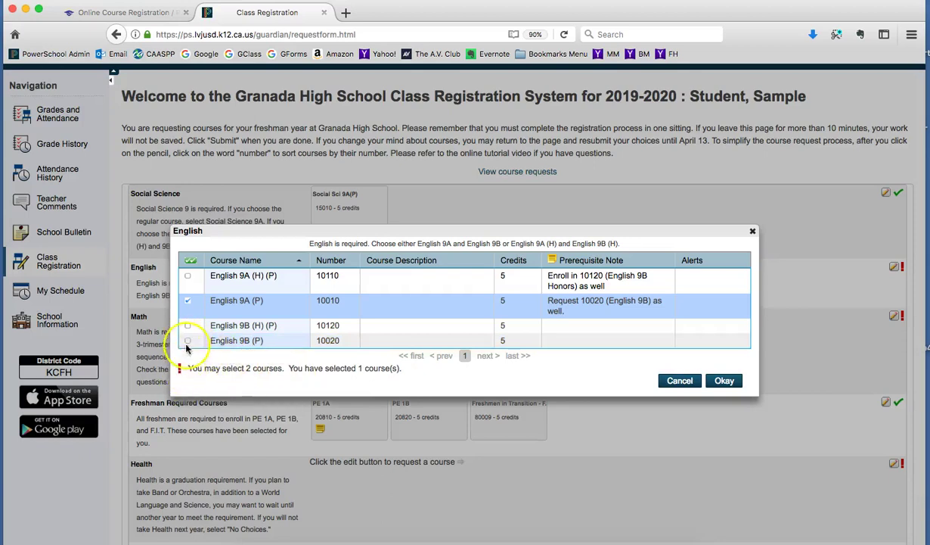
{"action": "left_click", "coordinate": [188, 341]}
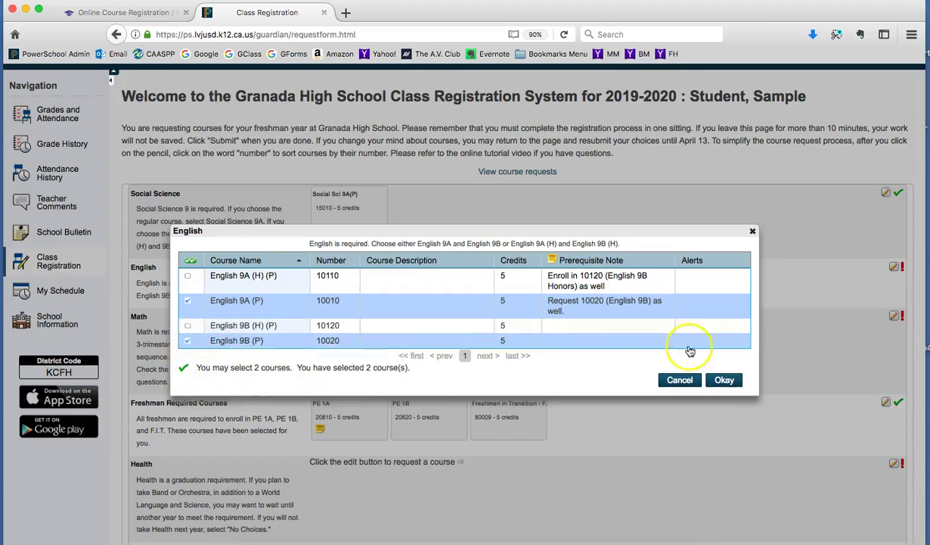
{"action": "left_click", "coordinate": [722, 379]}
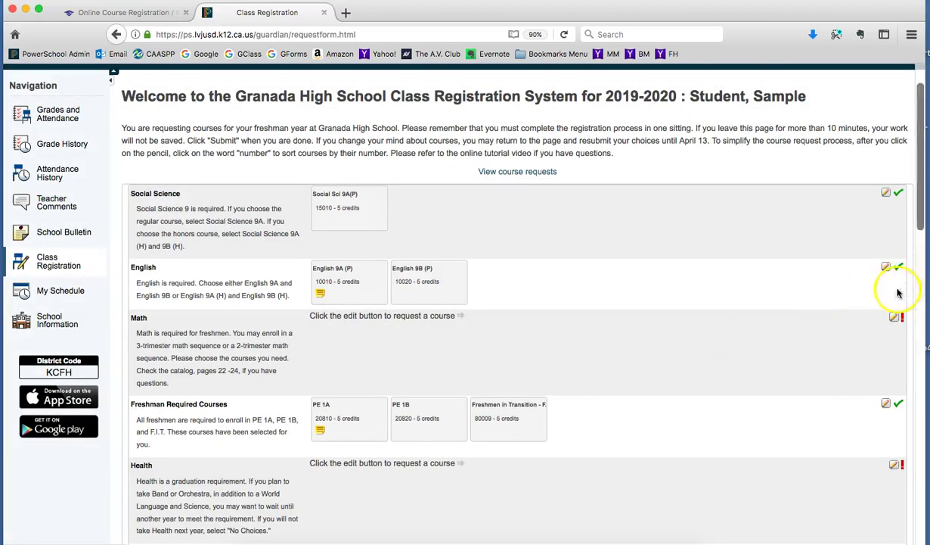
{"action": "scroll", "coordinate": [904, 295], "scroll_direction": "down", "scroll_amount": 2}
- Request Algebra I A (P), Algebra I B (P) and, from page 2, Intro Algebra 1 for Math
{"action": "left_click", "coordinate": [893, 258]}
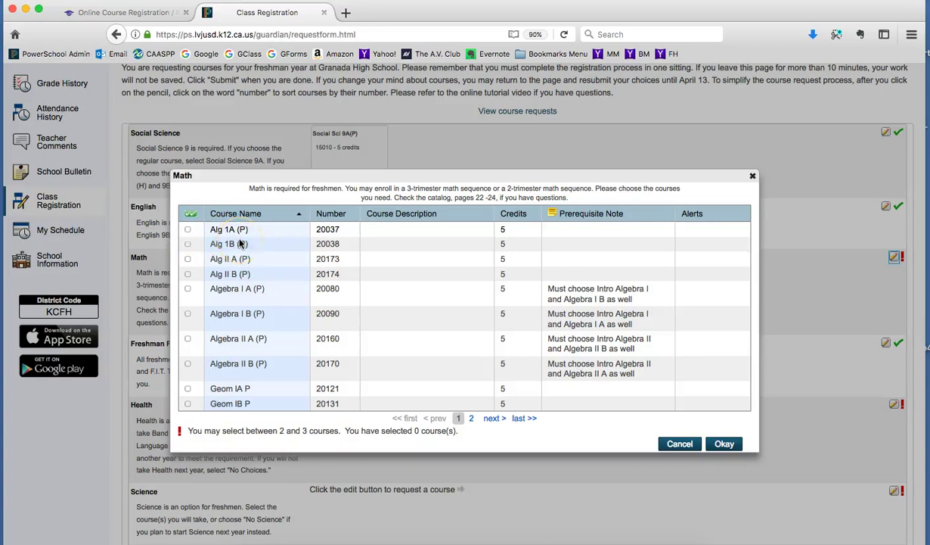
{"action": "left_click", "coordinate": [188, 289]}
{"action": "left_click", "coordinate": [187, 313]}
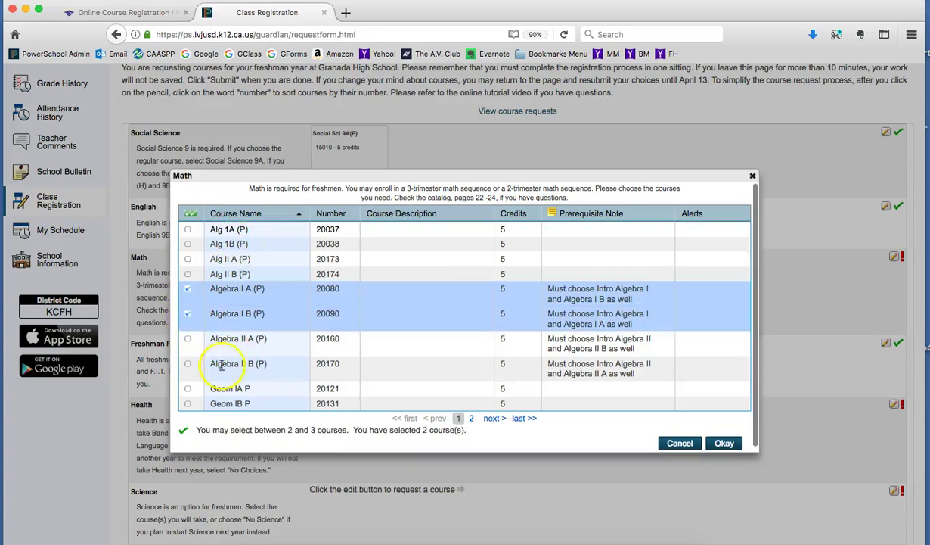
{"action": "left_click", "coordinate": [472, 419]}
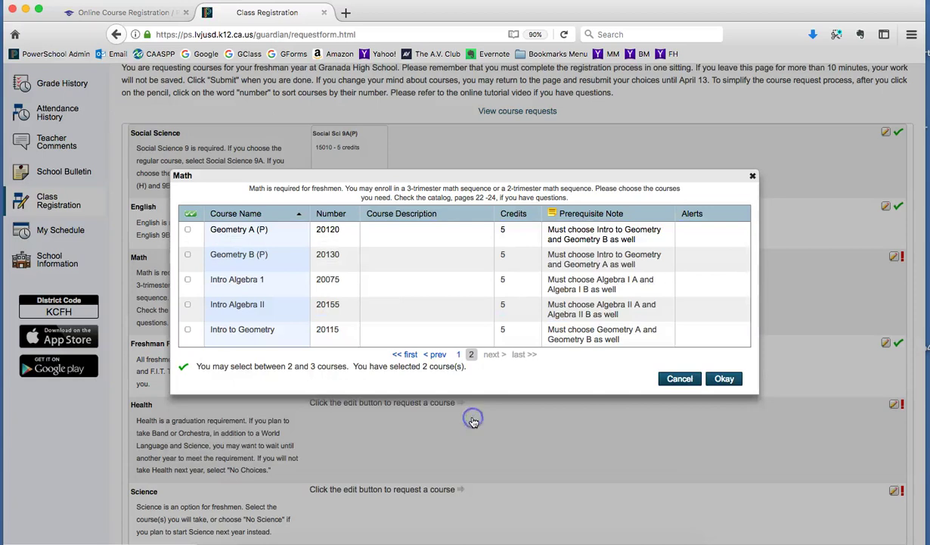
{"action": "left_click", "coordinate": [188, 280]}
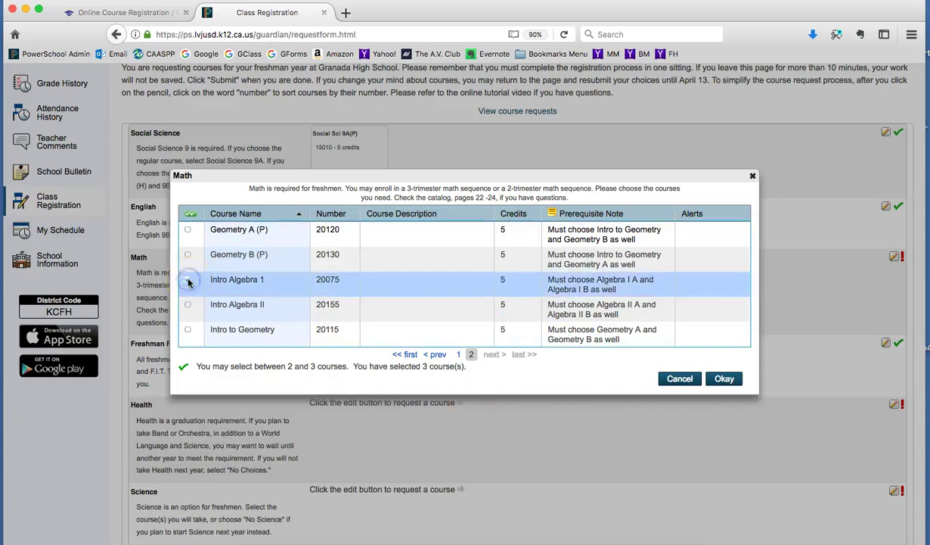
{"action": "left_click", "coordinate": [726, 377]}
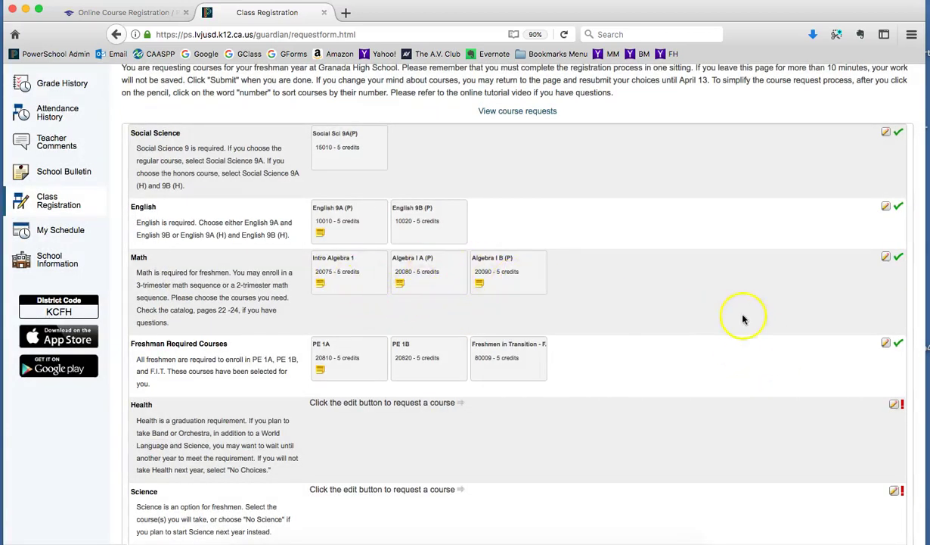
{"action": "scroll", "coordinate": [812, 337], "scroll_direction": "down", "scroll_amount": 2}
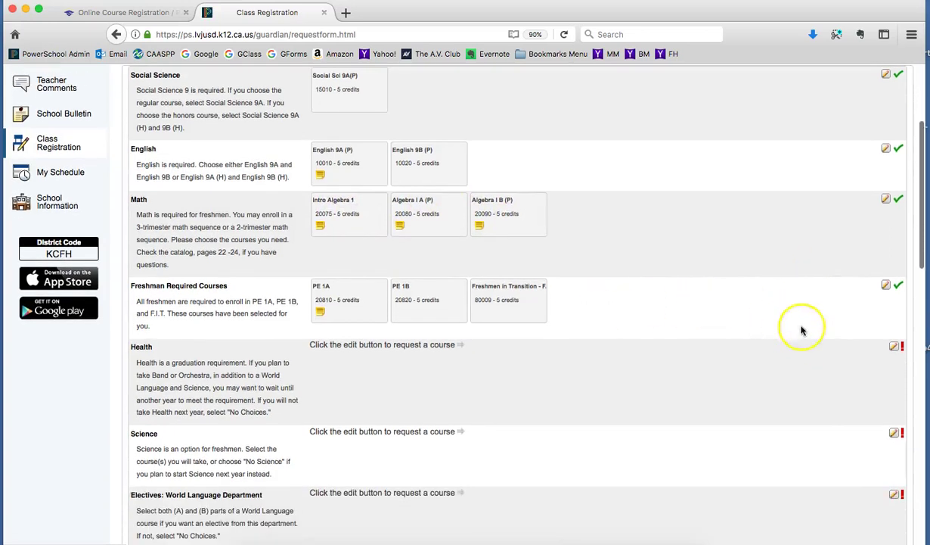
{"action": "scroll", "coordinate": [801, 328], "scroll_direction": "down", "scroll_amount": 3}
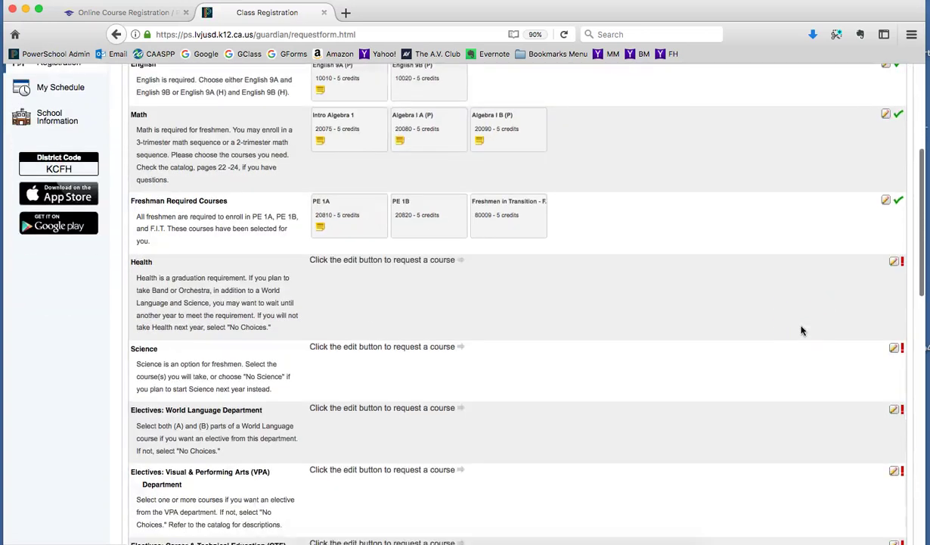
- Request Health Education 9 (30000, 5 credits) in the Health category
{"action": "left_click", "coordinate": [894, 261]}
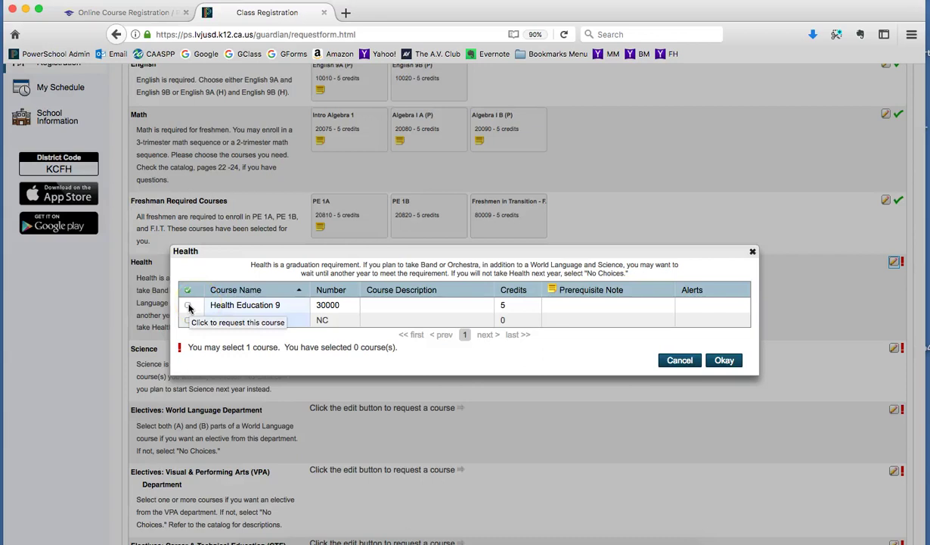
{"action": "left_click", "coordinate": [200, 337]}
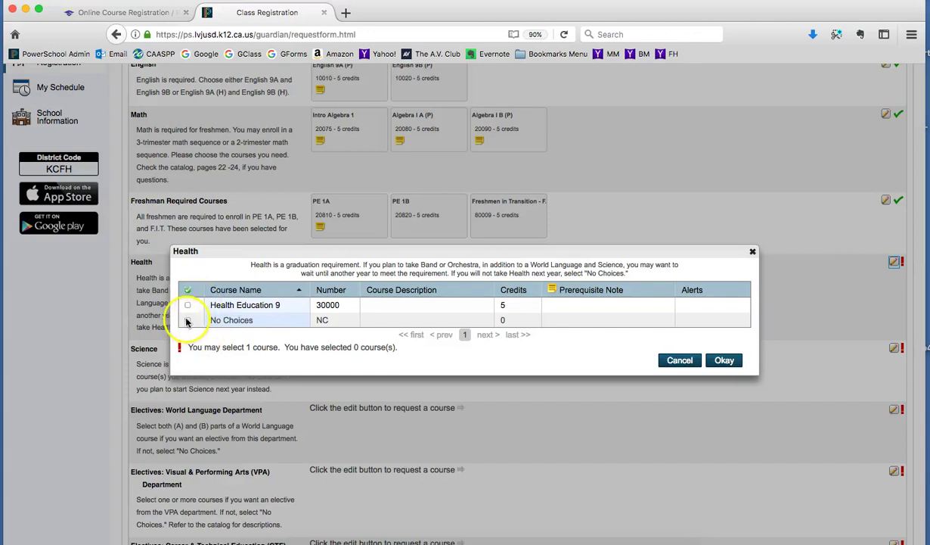
{"action": "left_click", "coordinate": [188, 304]}
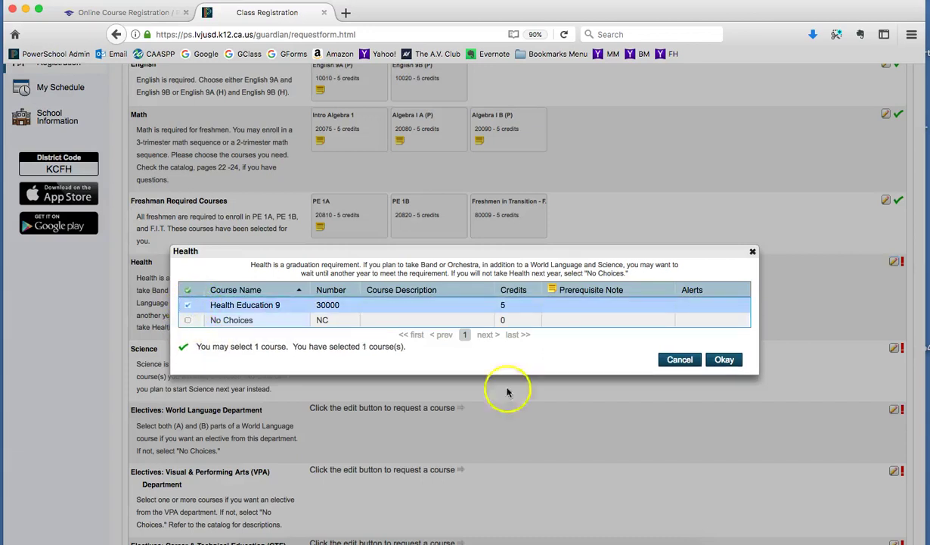
{"action": "left_click", "coordinate": [728, 360]}
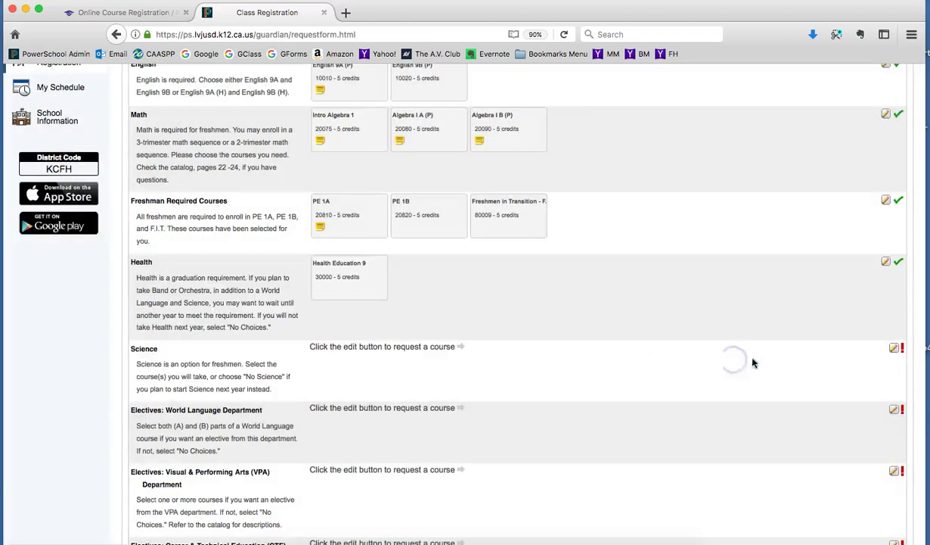
- Request Con Physics 1A(P) and Con Physics 1B(P) in the Science category
{"action": "scroll", "coordinate": [792, 364], "scroll_direction": "down", "scroll_amount": 3}
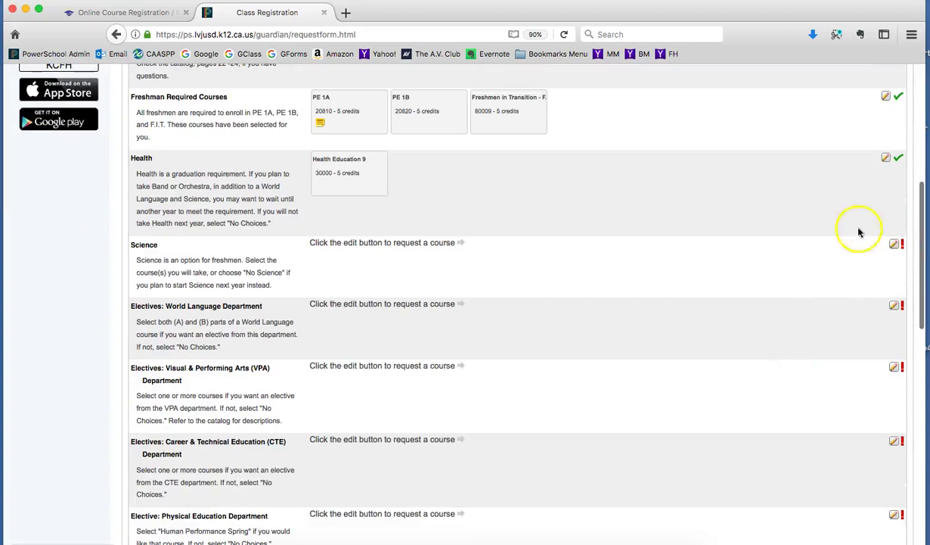
{"action": "scroll", "coordinate": [809, 202], "scroll_direction": "up", "scroll_amount": 7}
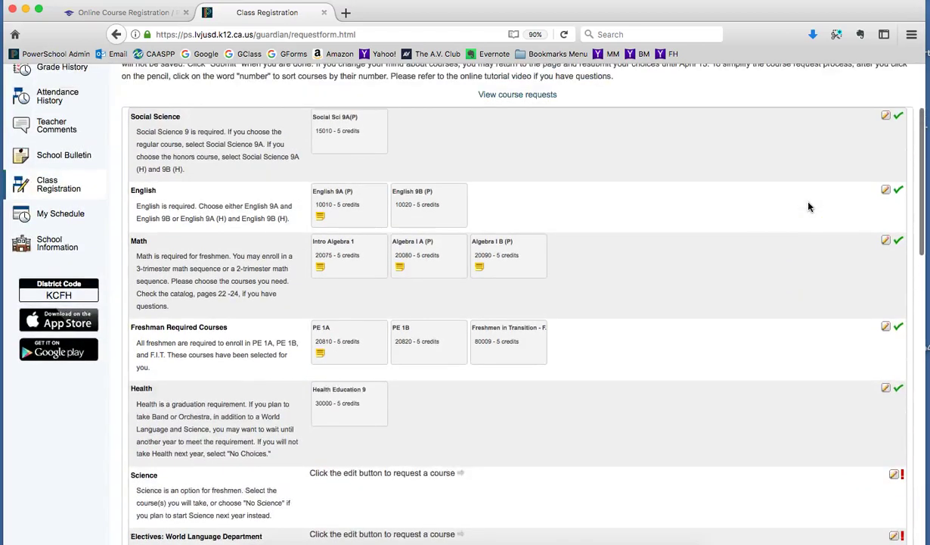
{"action": "scroll", "coordinate": [810, 206], "scroll_direction": "down", "scroll_amount": 7}
{"action": "left_click", "coordinate": [895, 247]}
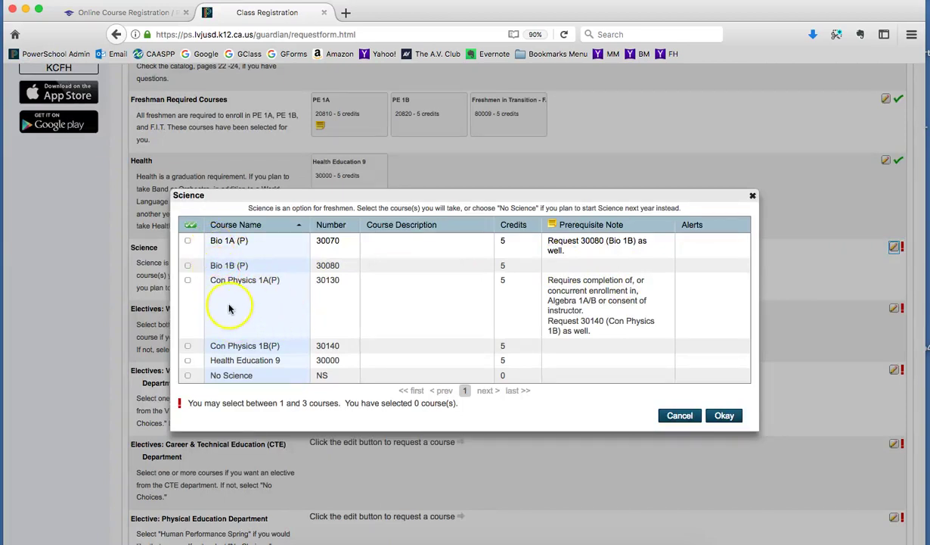
{"action": "left_click", "coordinate": [188, 281]}
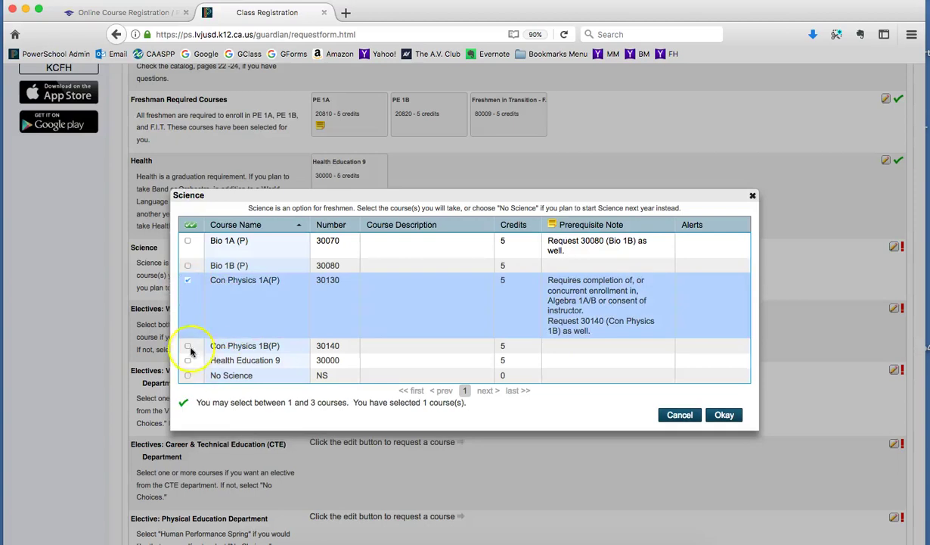
{"action": "left_click", "coordinate": [187, 346]}
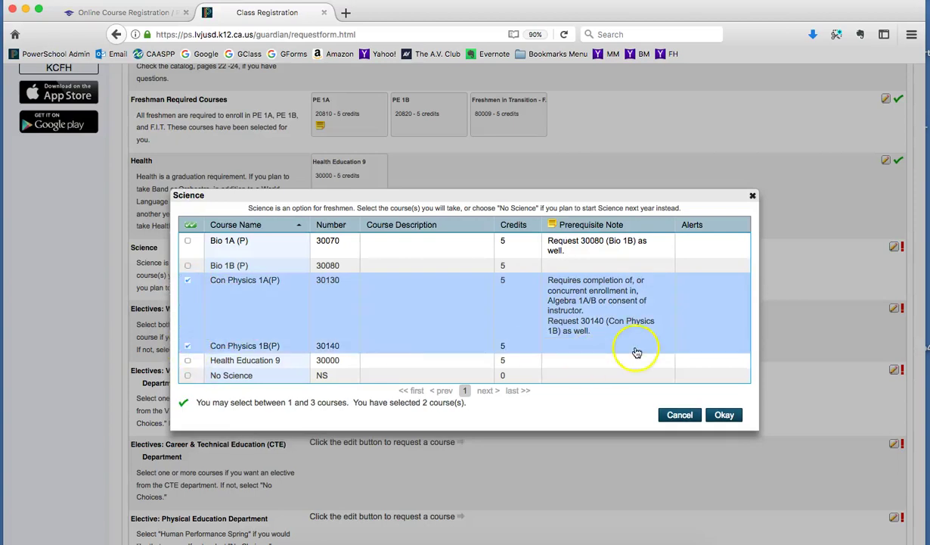
{"action": "left_click", "coordinate": [724, 416]}
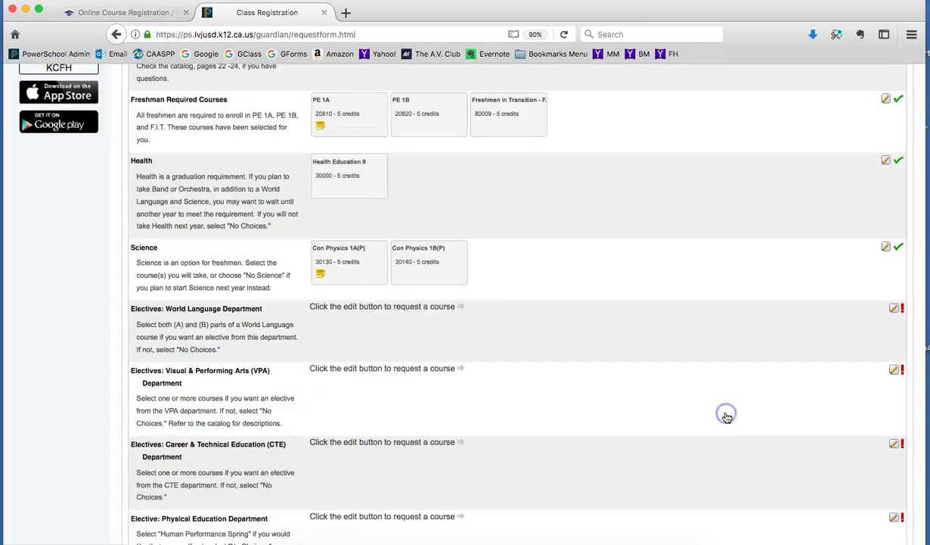
{"action": "scroll", "coordinate": [819, 350], "scroll_direction": "down", "scroll_amount": 1}
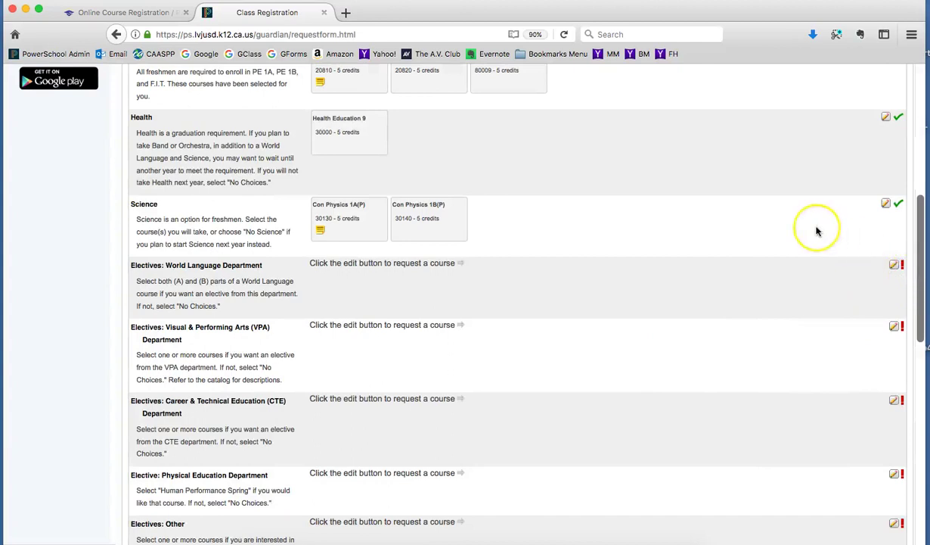
{"action": "scroll", "coordinate": [816, 229], "scroll_direction": "up", "scroll_amount": 5}
{"action": "scroll", "coordinate": [816, 231], "scroll_direction": "down", "scroll_amount": 1}
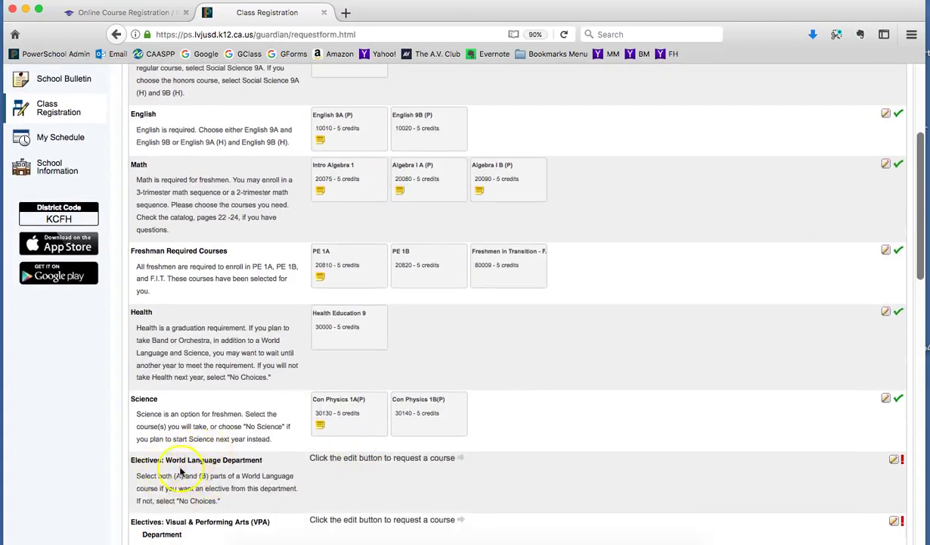
{"action": "scroll", "coordinate": [314, 376], "scroll_direction": "up", "scroll_amount": 2}
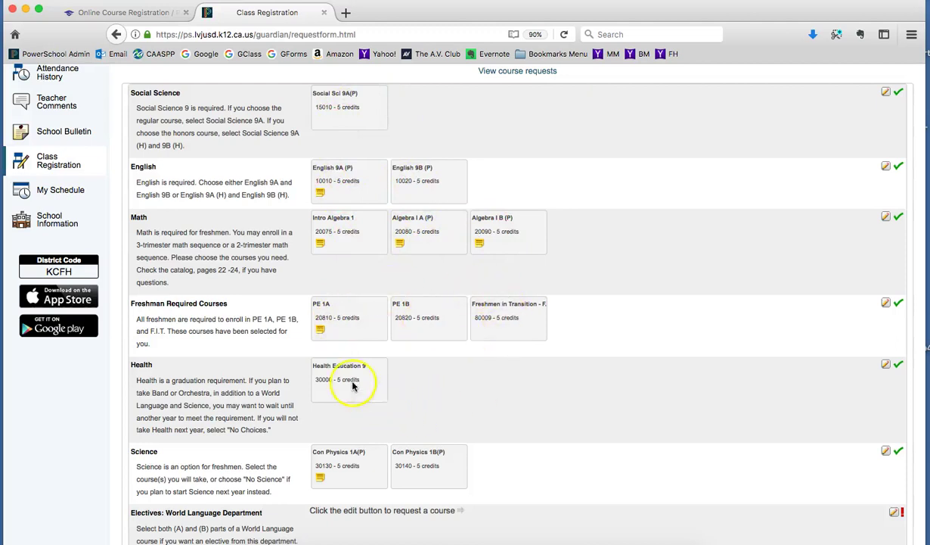
{"action": "scroll", "coordinate": [640, 425], "scroll_direction": "down", "scroll_amount": 4}
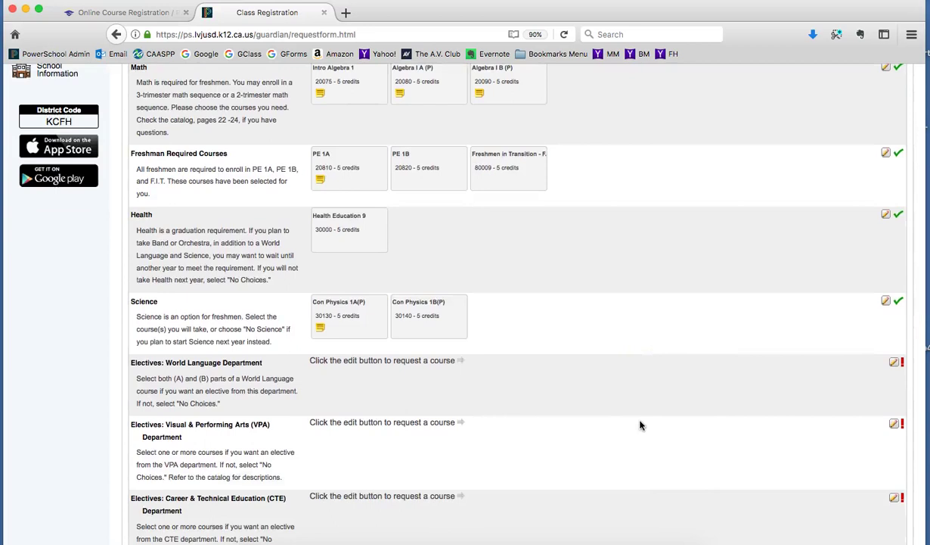
{"action": "scroll", "coordinate": [640, 424], "scroll_direction": "down", "scroll_amount": 2}
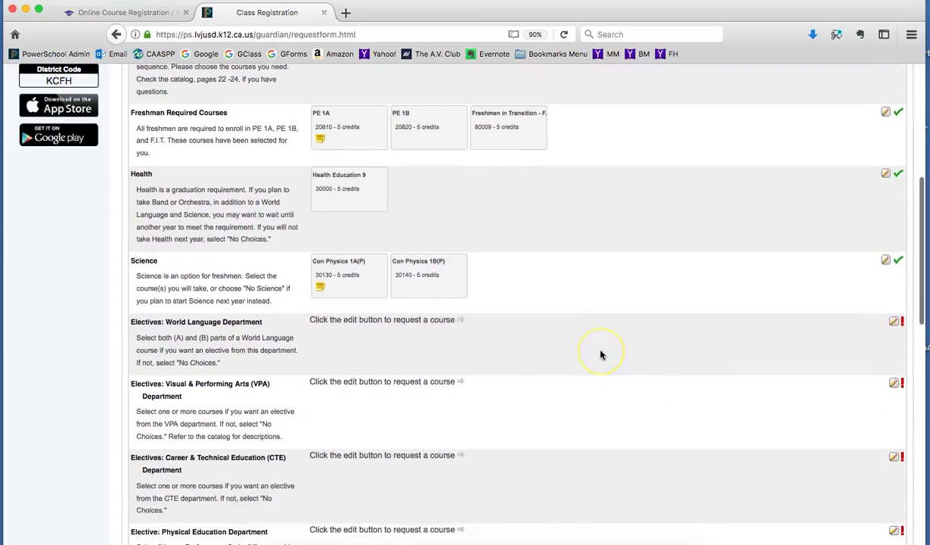
{"action": "scroll", "coordinate": [601, 355], "scroll_direction": "down", "scroll_amount": 2}
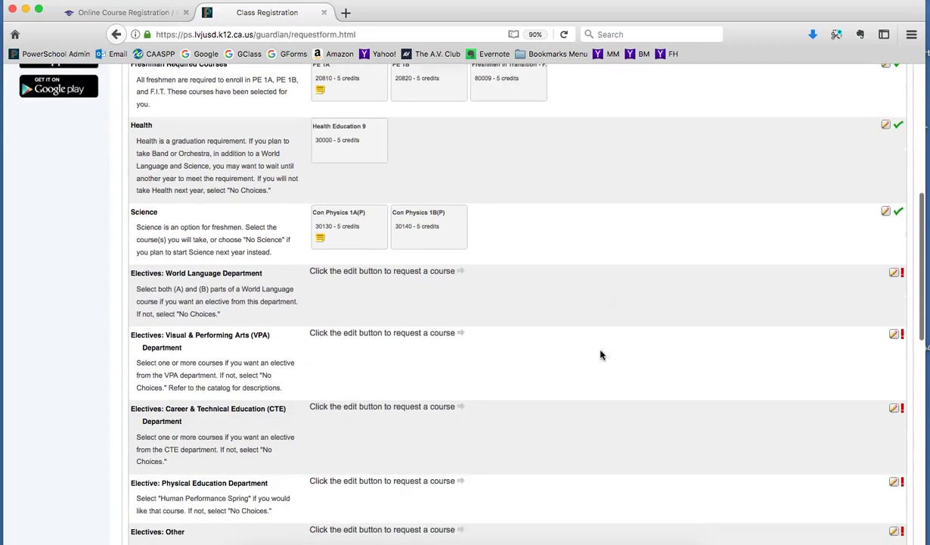
{"action": "scroll", "coordinate": [607, 295], "scroll_direction": "down", "scroll_amount": 2}
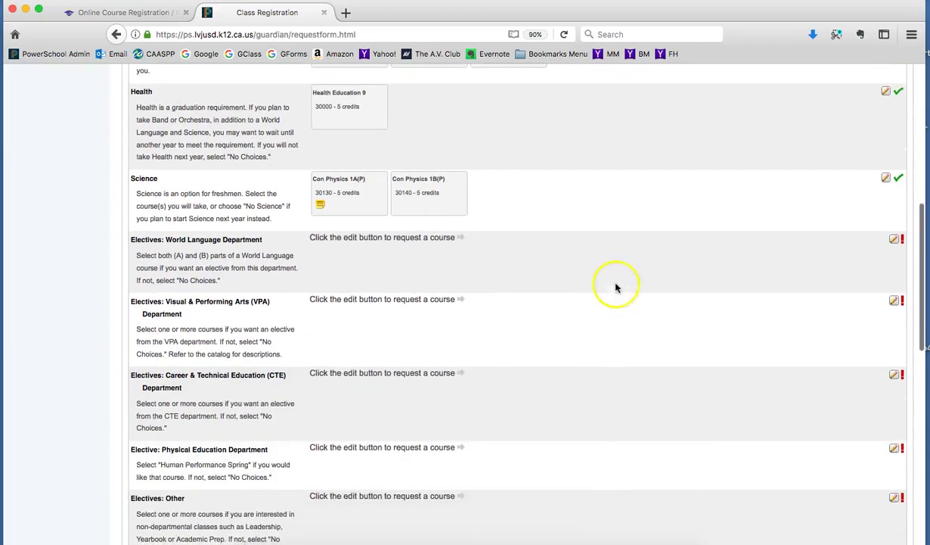
- Request Spanish 1A (P) and Spanish 1B (P) from page 2 of World Language
{"action": "left_click", "coordinate": [893, 240]}
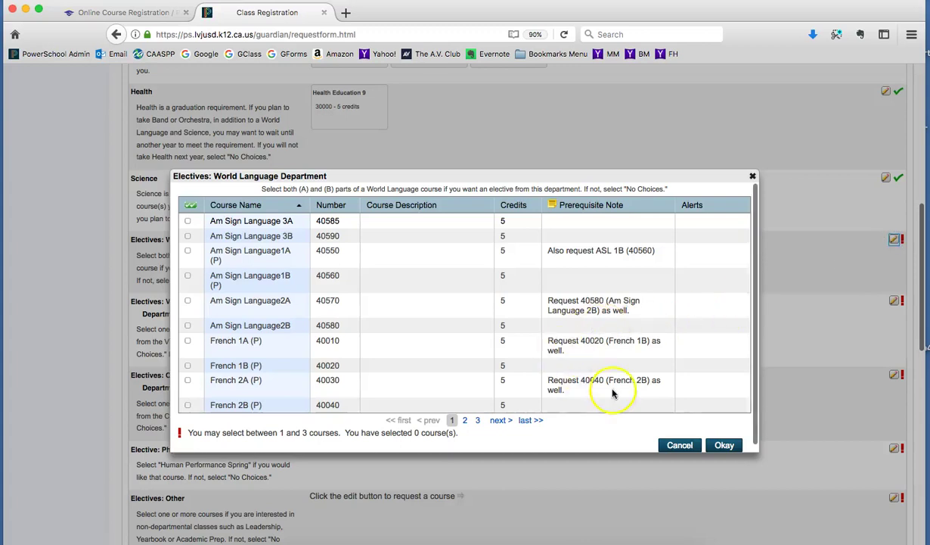
{"action": "left_click", "coordinate": [465, 420]}
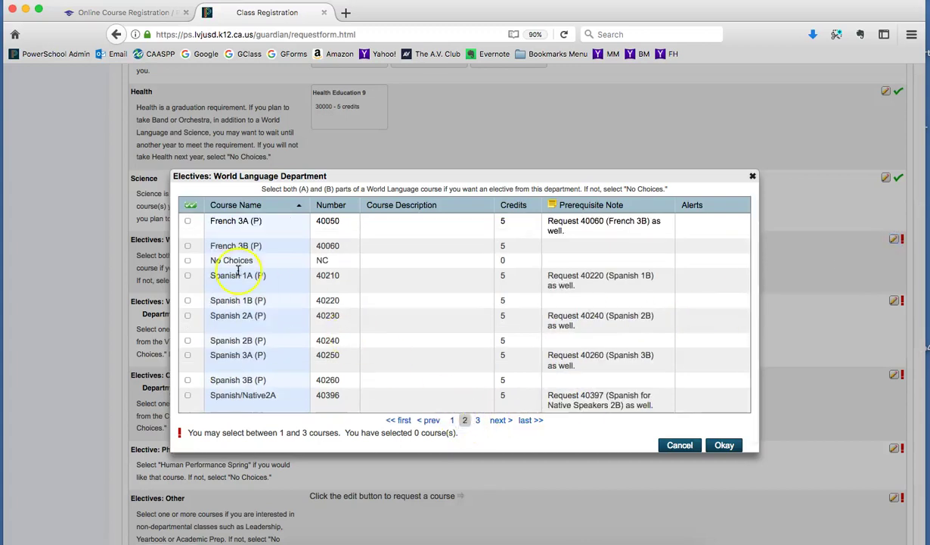
{"action": "left_click", "coordinate": [188, 276]}
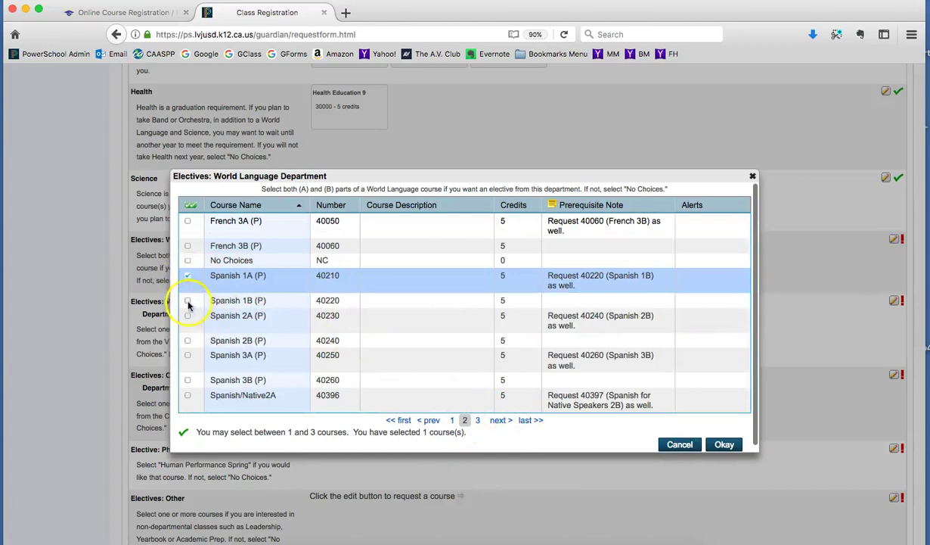
{"action": "left_click", "coordinate": [188, 300]}
{"action": "left_click", "coordinate": [725, 445]}
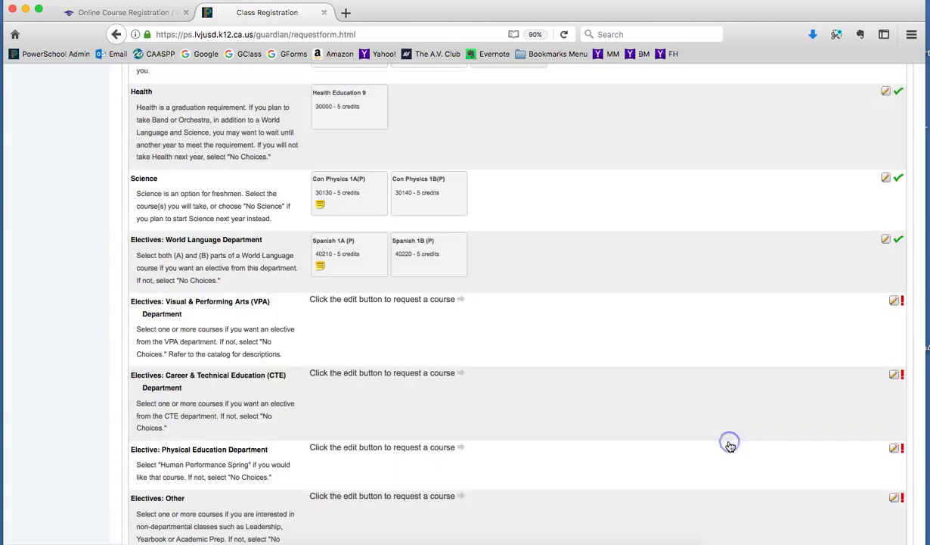
{"action": "scroll", "coordinate": [762, 439], "scroll_direction": "down", "scroll_amount": 2}
{"action": "scroll", "coordinate": [762, 440], "scroll_direction": "down", "scroll_amount": 1}
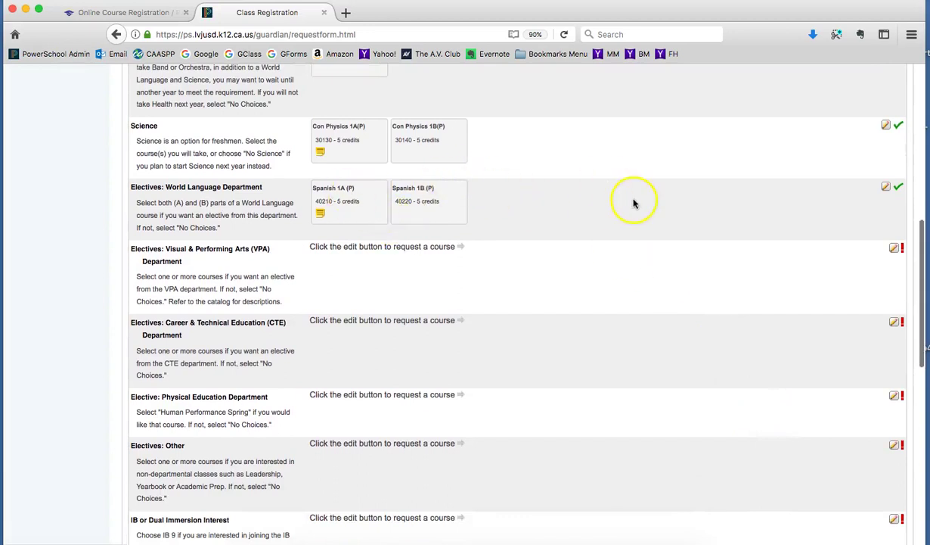
{"action": "scroll", "coordinate": [864, 280], "scroll_direction": "down", "scroll_amount": 1}
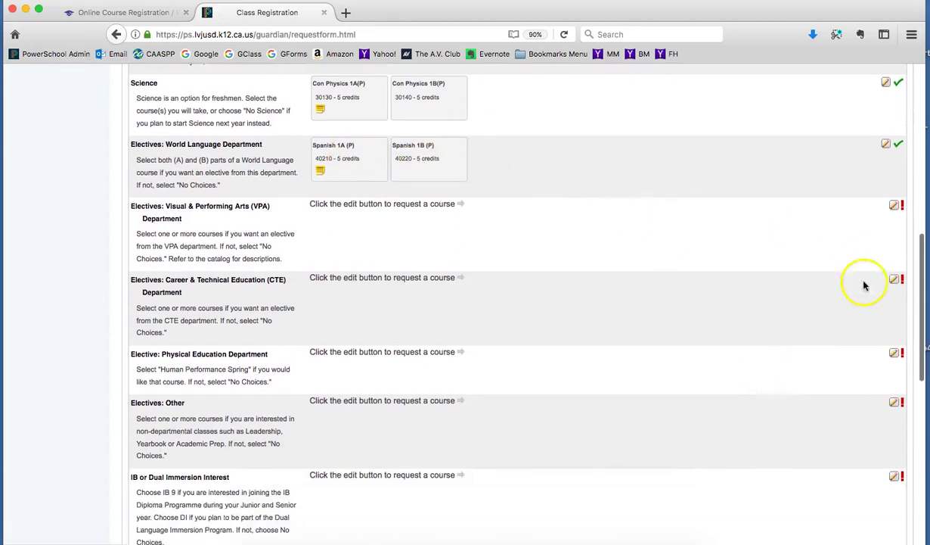
- Set Visual & Performing Arts to No Choices, found on page 2 of its list
{"action": "left_click", "coordinate": [878, 245]}
{"action": "left_click", "coordinate": [894, 205]}
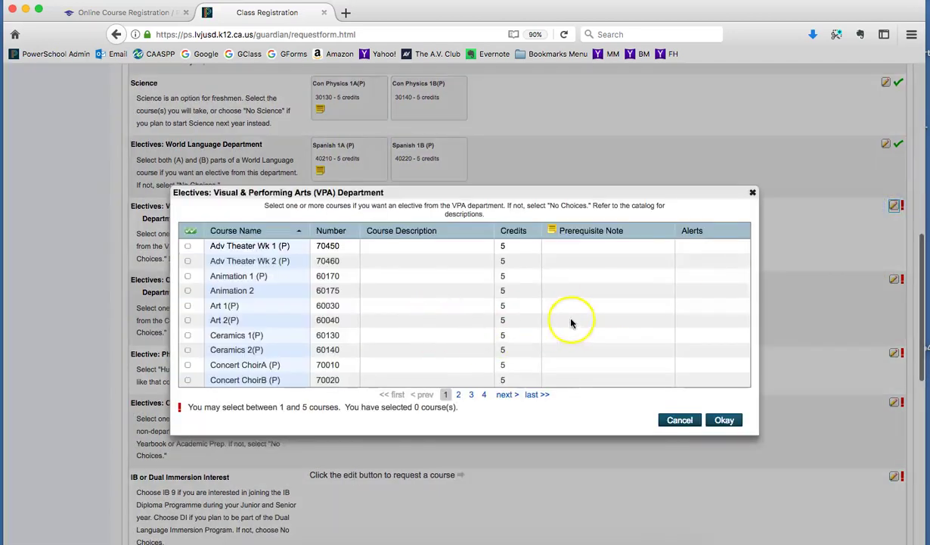
{"action": "left_click", "coordinate": [470, 394]}
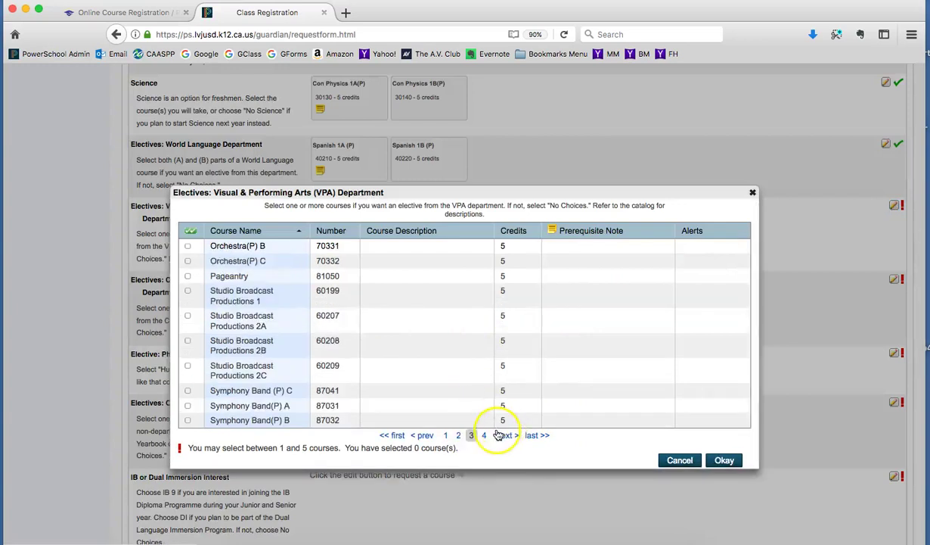
{"action": "left_click", "coordinate": [460, 436]}
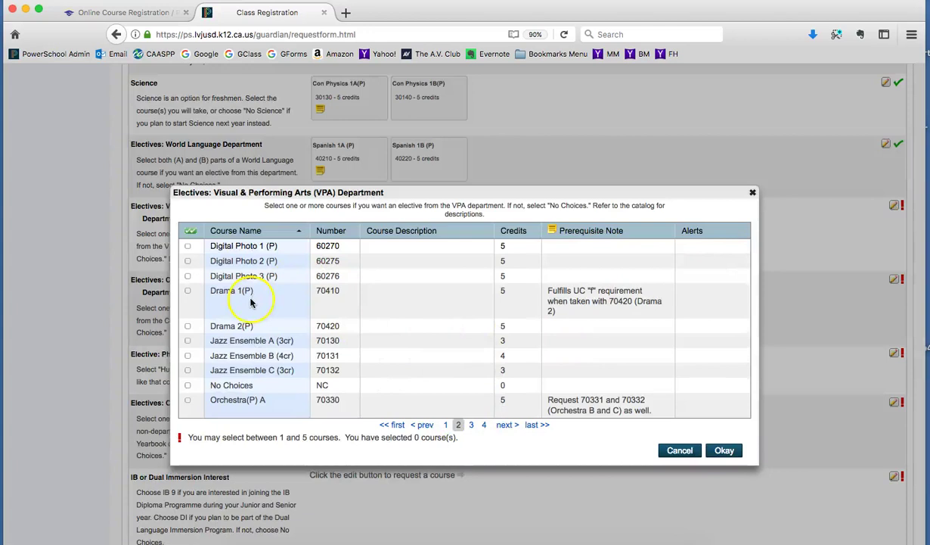
{"action": "left_click", "coordinate": [188, 386]}
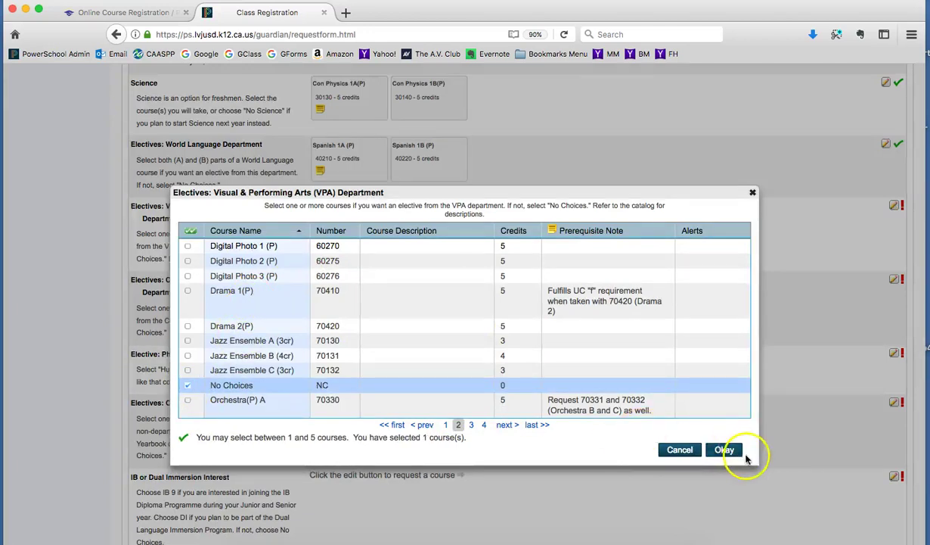
{"action": "left_click", "coordinate": [728, 454]}
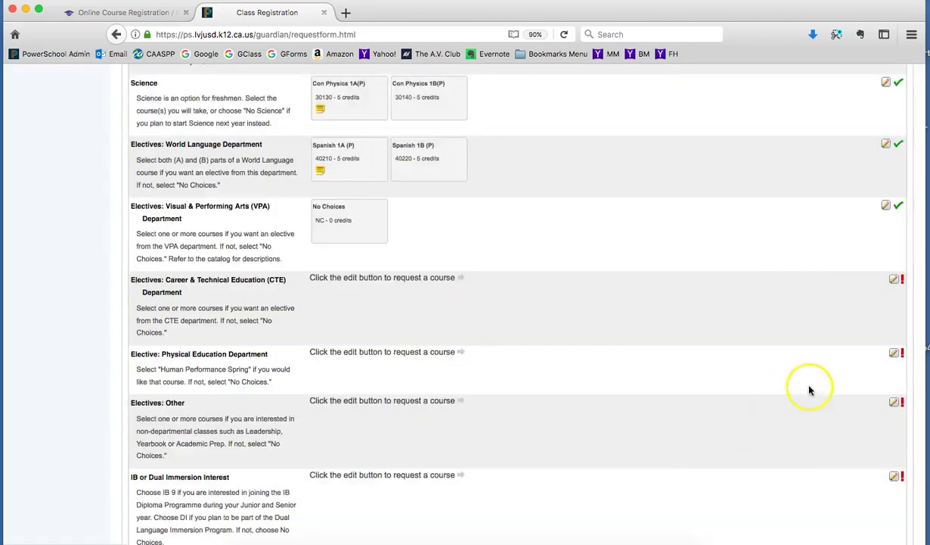
- Set Career & Technical Education to No Choices, found on page 2 of its list
{"action": "scroll", "coordinate": [810, 384], "scroll_direction": "down", "scroll_amount": 3}
{"action": "left_click", "coordinate": [894, 201]}
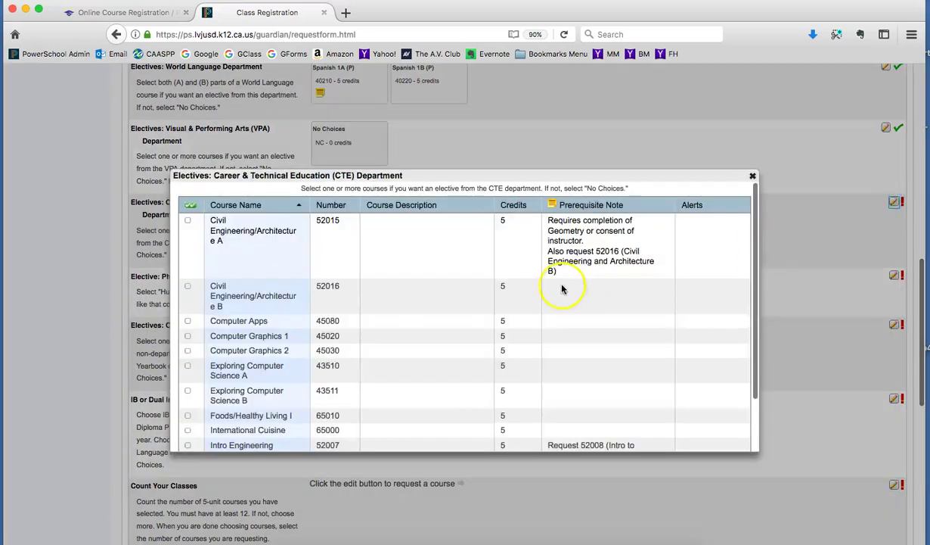
{"action": "scroll", "coordinate": [530, 373], "scroll_direction": "down", "scroll_amount": 1}
{"action": "scroll", "coordinate": [530, 372], "scroll_direction": "down", "scroll_amount": 2}
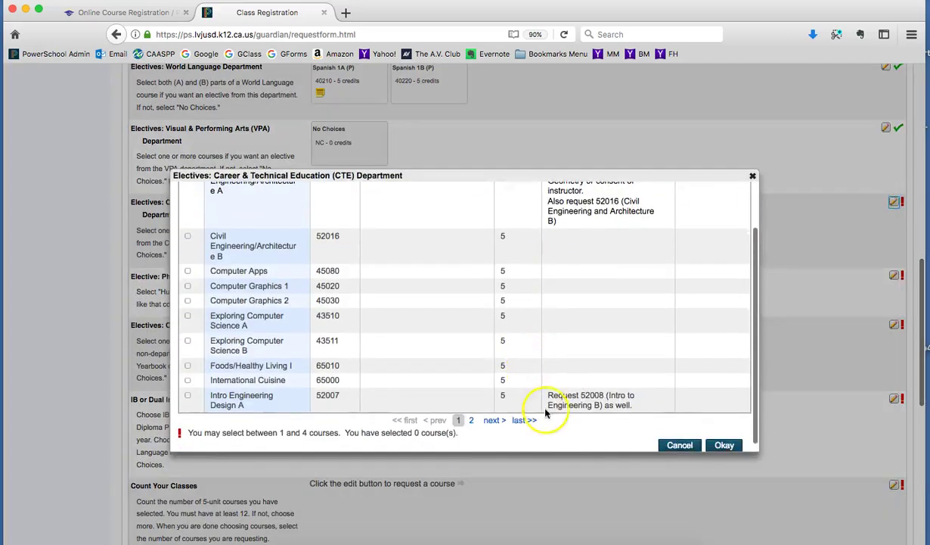
{"action": "left_click", "coordinate": [471, 421]}
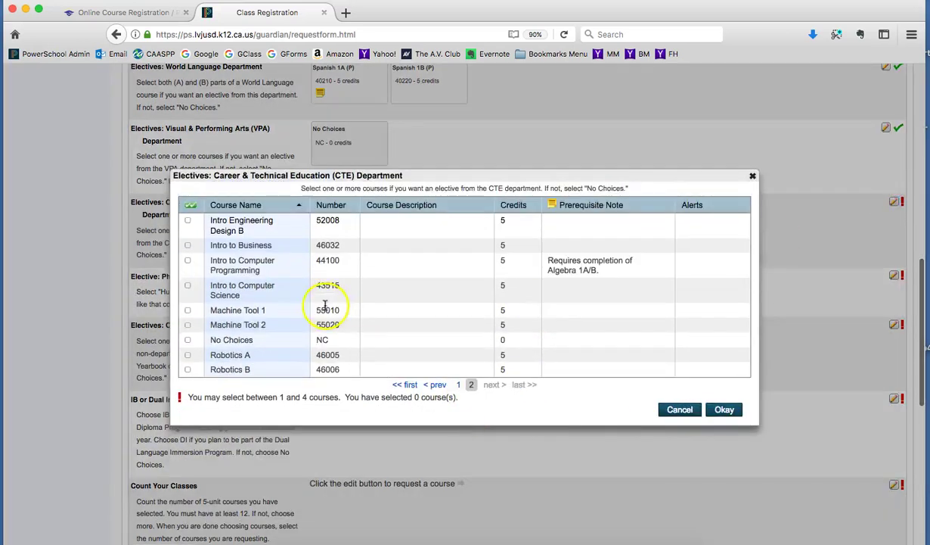
{"action": "left_click", "coordinate": [188, 340]}
{"action": "left_click", "coordinate": [714, 410]}
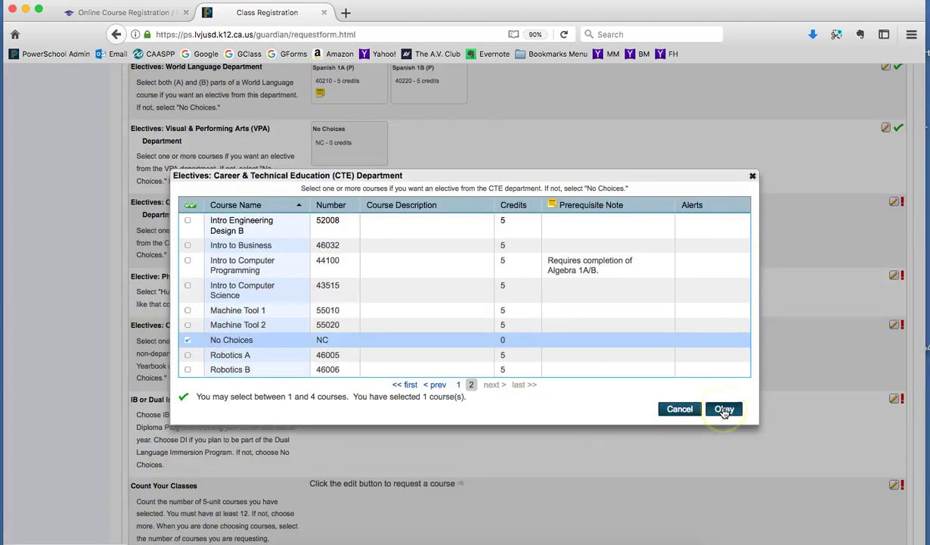
{"action": "scroll", "coordinate": [819, 349], "scroll_direction": "down", "scroll_amount": 2}
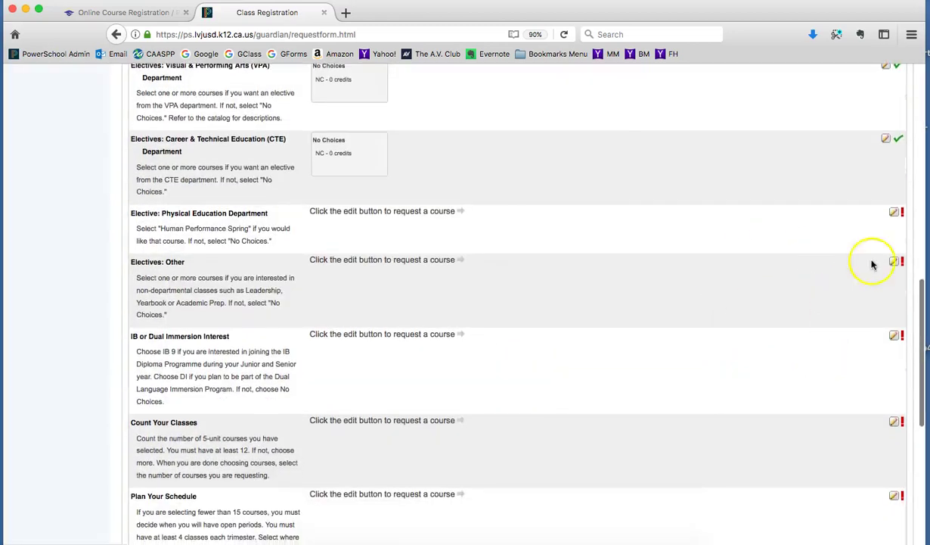
- Request No Choices for Physical Education
{"action": "left_click", "coordinate": [894, 214]}
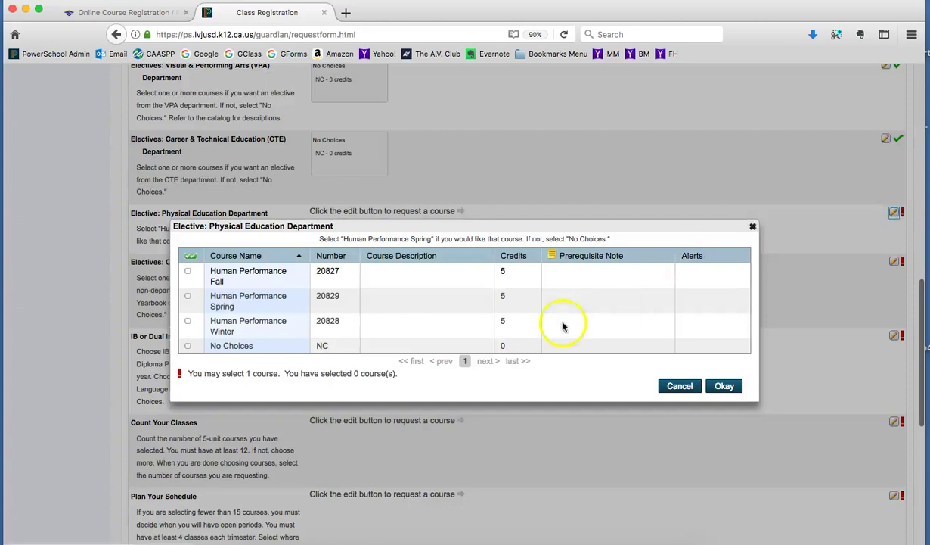
{"action": "left_click", "coordinate": [187, 347]}
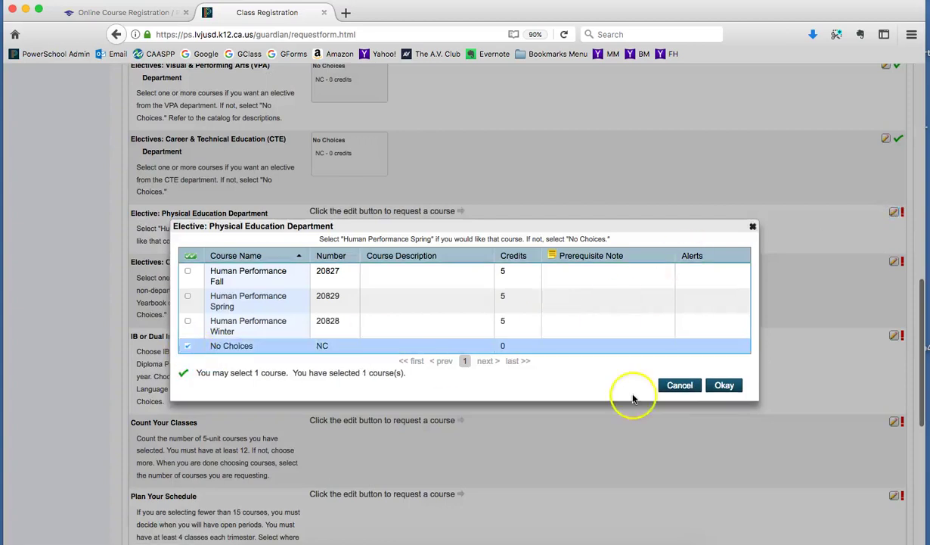
{"action": "left_click", "coordinate": [724, 385]}
{"action": "scroll", "coordinate": [838, 331], "scroll_direction": "down", "scroll_amount": 1}
- Request No Choices for Electives: Other, then bring up the IB or Dual Immersion Interest list
{"action": "left_click", "coordinate": [895, 227]}
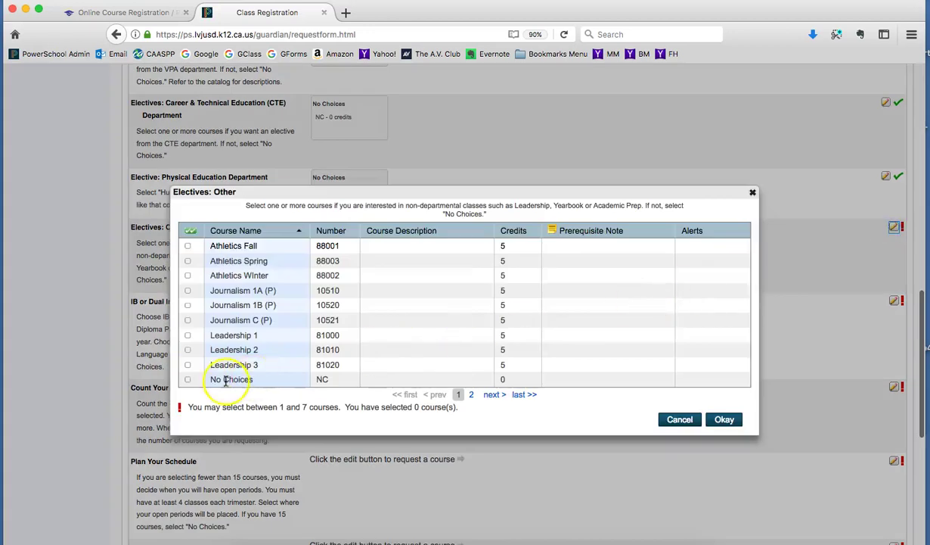
{"action": "left_click", "coordinate": [187, 379]}
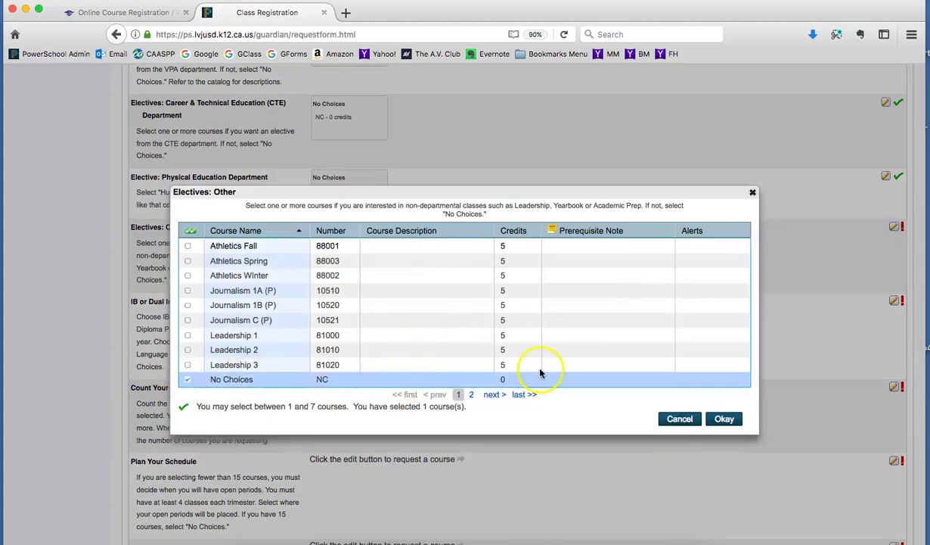
{"action": "left_click", "coordinate": [725, 418]}
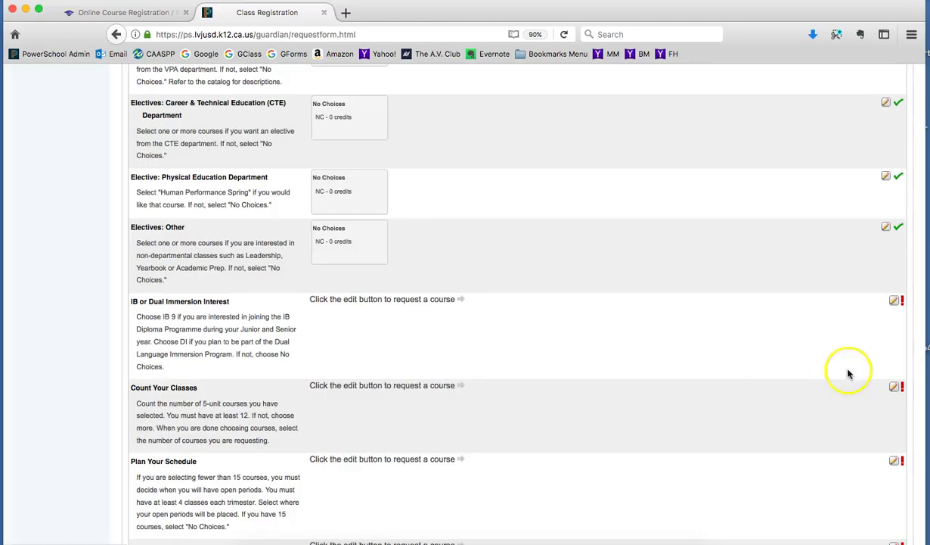
{"action": "scroll", "coordinate": [847, 370], "scroll_direction": "down", "scroll_amount": 2}
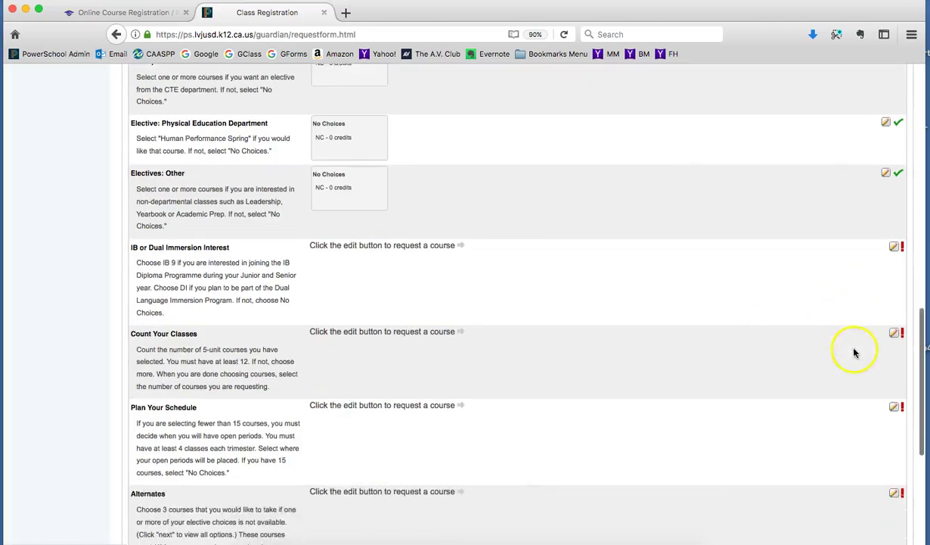
{"action": "left_click", "coordinate": [894, 246]}
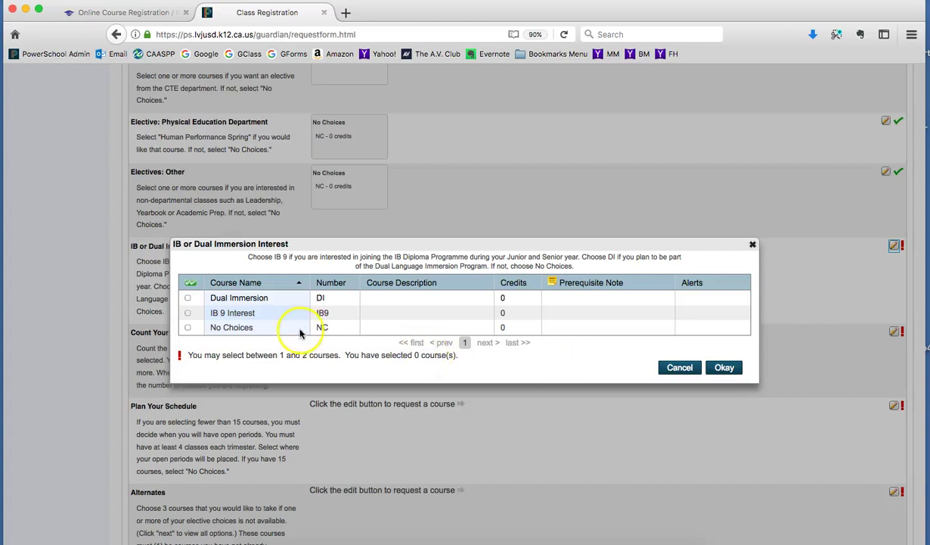
- Request only IB 9 Interest for IB or Dual Immersion Interest, leaving No Choices cleared
{"action": "left_click", "coordinate": [188, 313]}
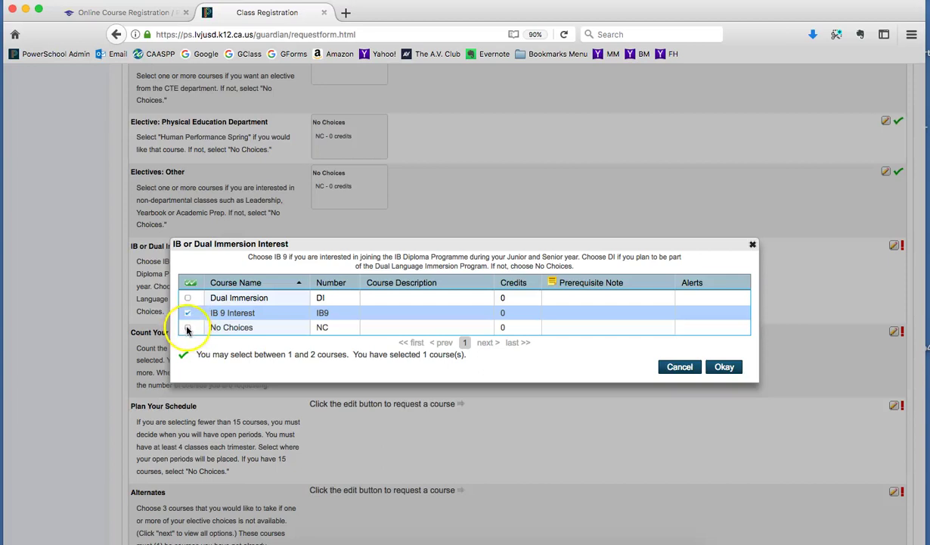
{"action": "left_click", "coordinate": [188, 327]}
{"action": "left_click", "coordinate": [188, 313]}
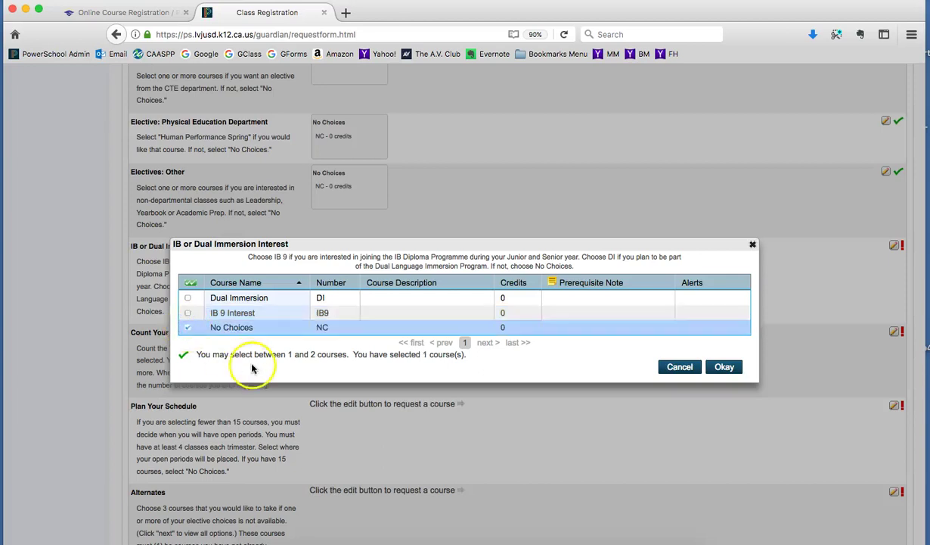
{"action": "left_click", "coordinate": [188, 313]}
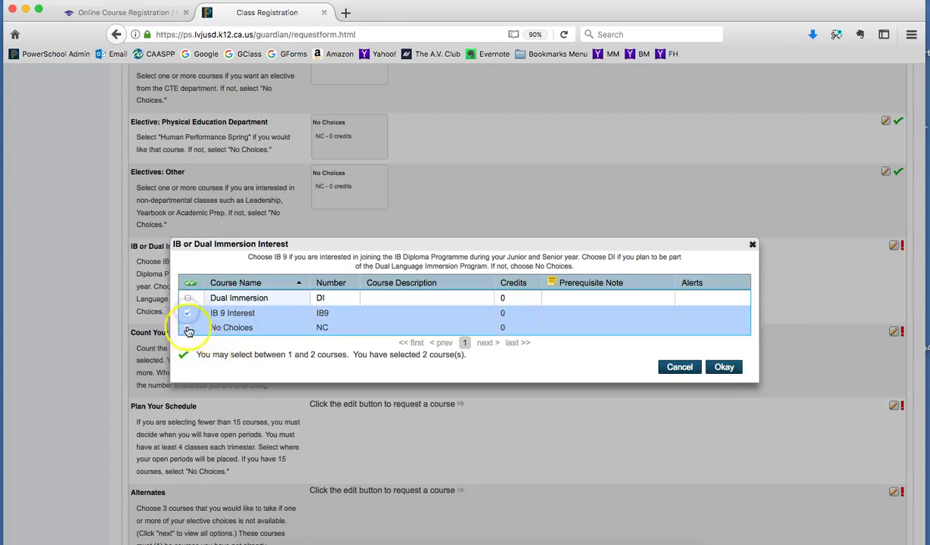
{"action": "left_click", "coordinate": [188, 328]}
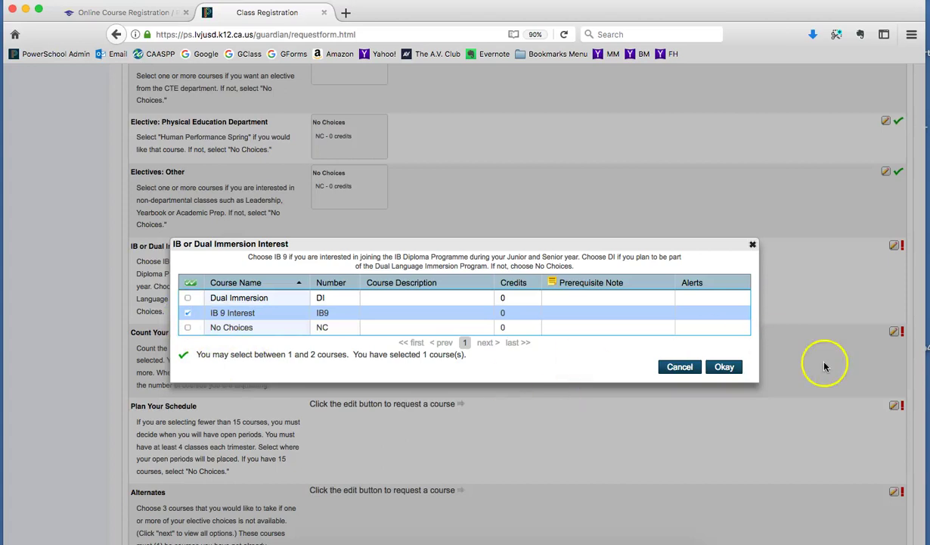
{"action": "left_click", "coordinate": [718, 368]}
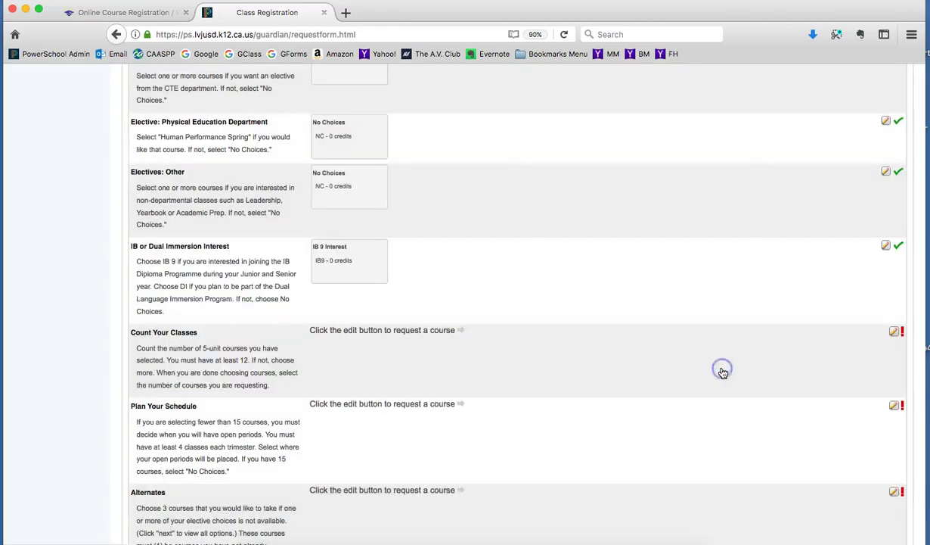
{"action": "scroll", "coordinate": [807, 418], "scroll_direction": "down", "scroll_amount": 3}
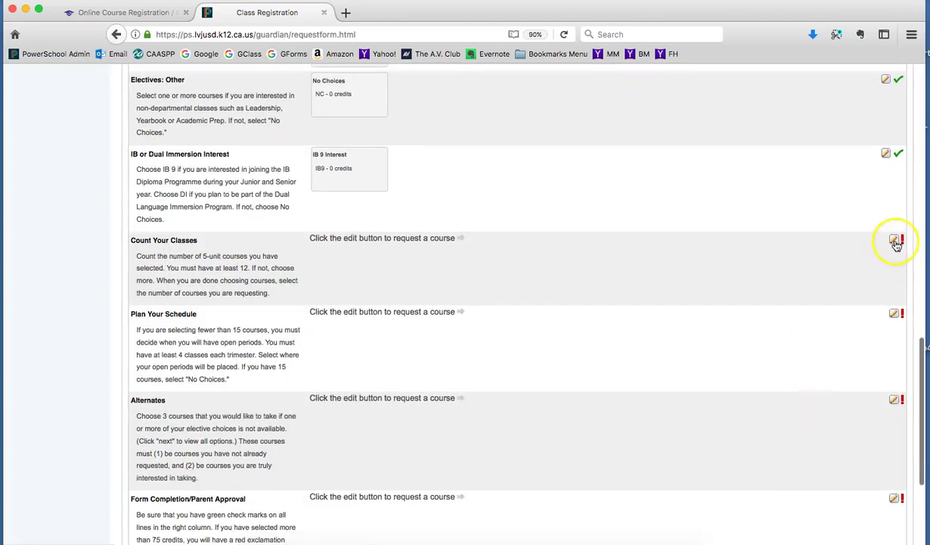
{"action": "scroll", "coordinate": [453, 229], "scroll_direction": "up", "scroll_amount": 5}
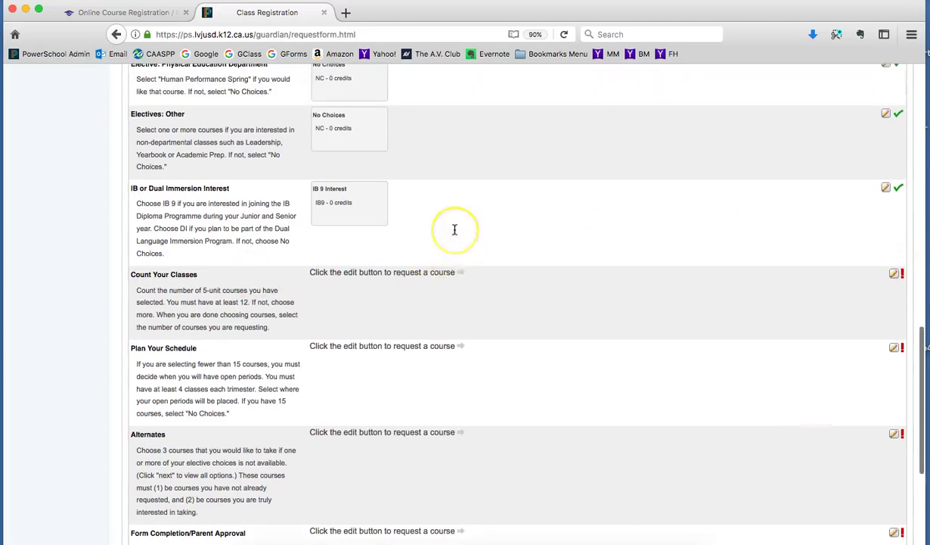
{"action": "scroll", "coordinate": [455, 229], "scroll_direction": "up", "scroll_amount": 4}
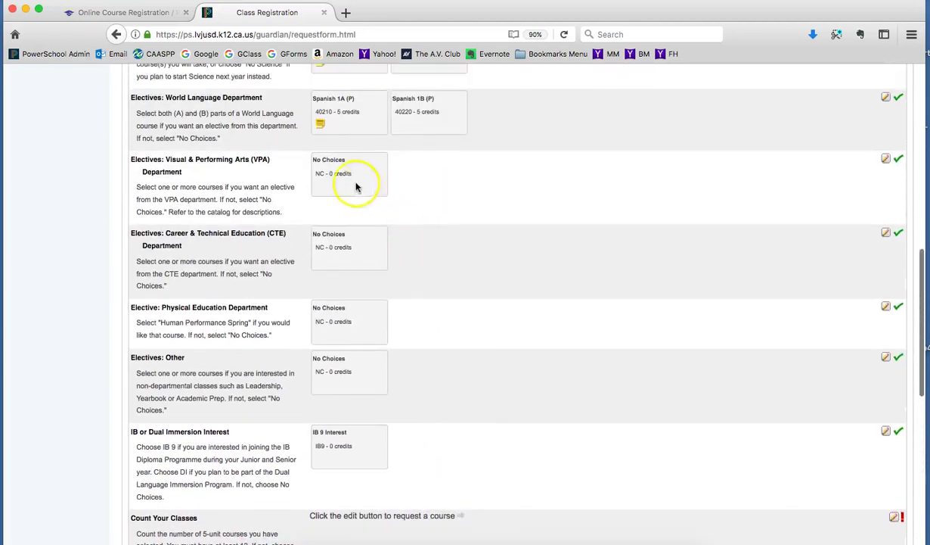
{"action": "scroll", "coordinate": [558, 206], "scroll_direction": "up", "scroll_amount": 3}
{"action": "scroll", "coordinate": [558, 206], "scroll_direction": "up", "scroll_amount": 13}
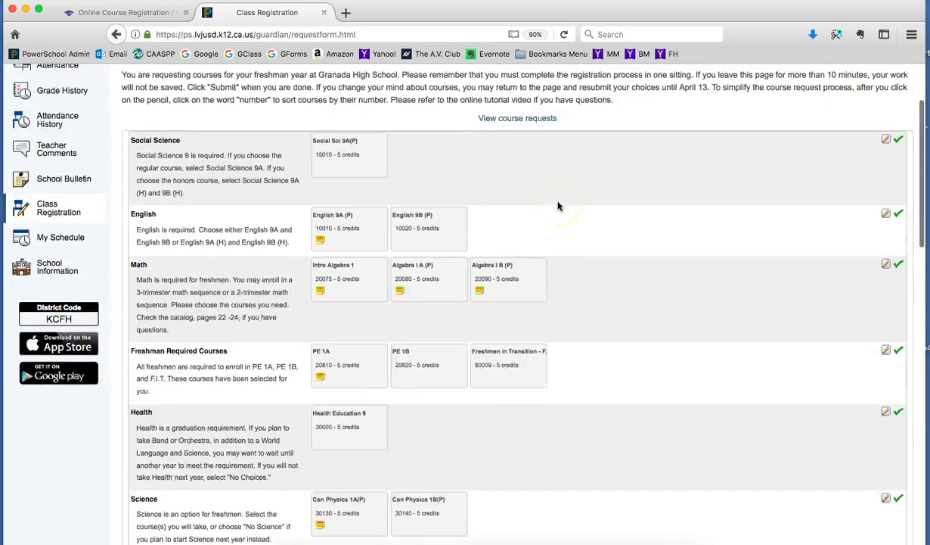
{"action": "scroll", "coordinate": [558, 206], "scroll_direction": "down", "scroll_amount": 3}
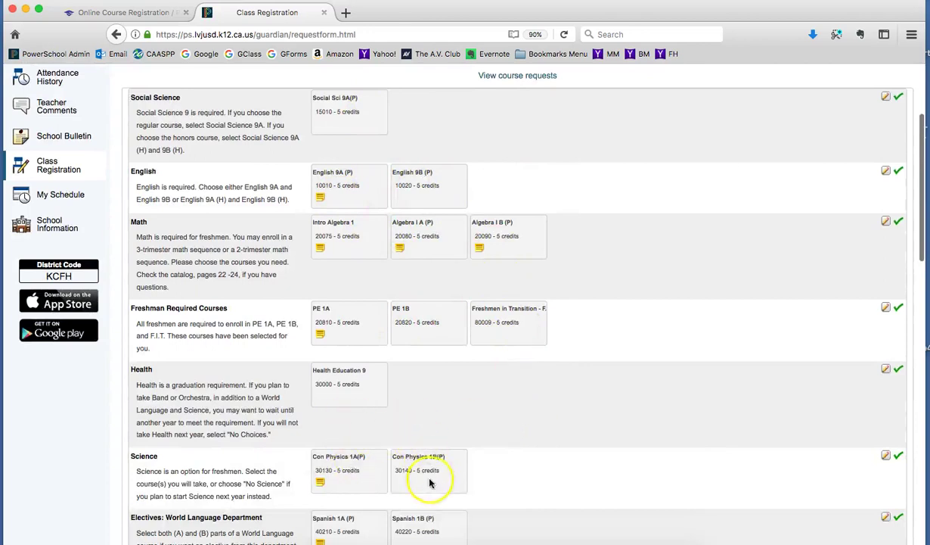
{"action": "scroll", "coordinate": [377, 418], "scroll_direction": "down", "scroll_amount": 5}
{"action": "scroll", "coordinate": [459, 468], "scroll_direction": "down", "scroll_amount": 10}
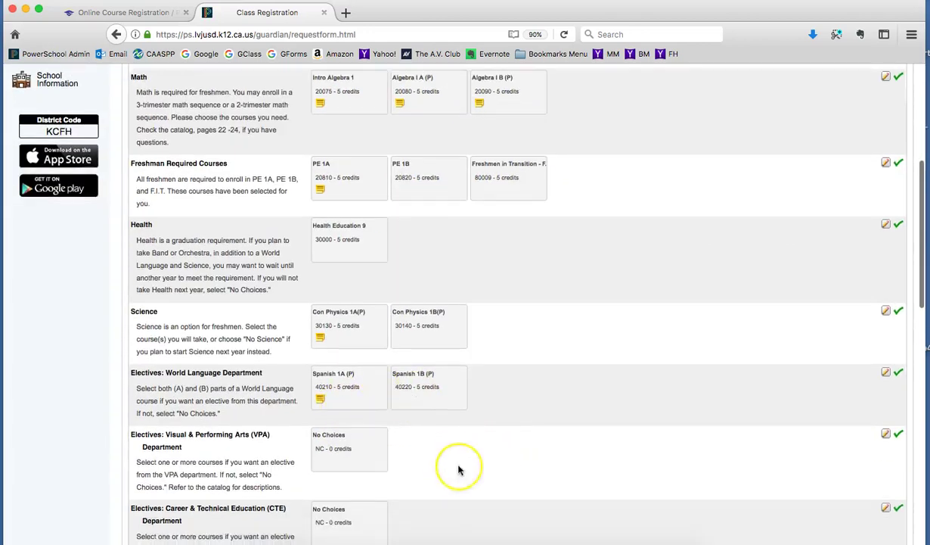
{"action": "scroll", "coordinate": [459, 470], "scroll_direction": "down", "scroll_amount": 7}
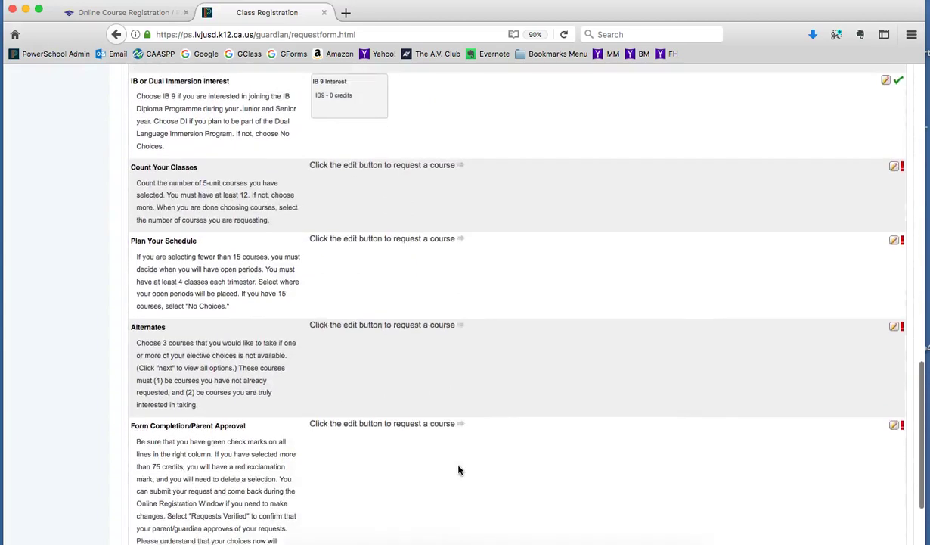
- Set Count Your Classes to 14 Courses
{"action": "left_click", "coordinate": [896, 174]}
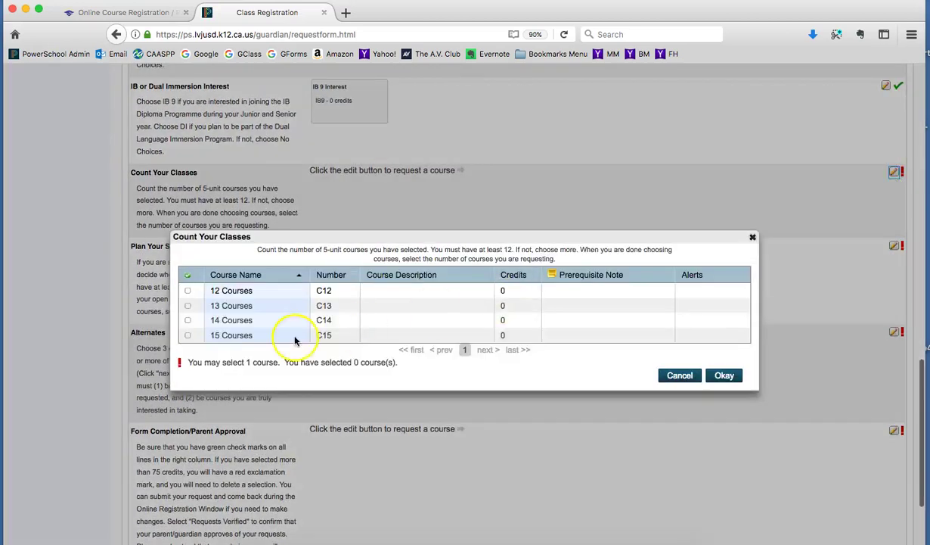
{"action": "left_click", "coordinate": [188, 323]}
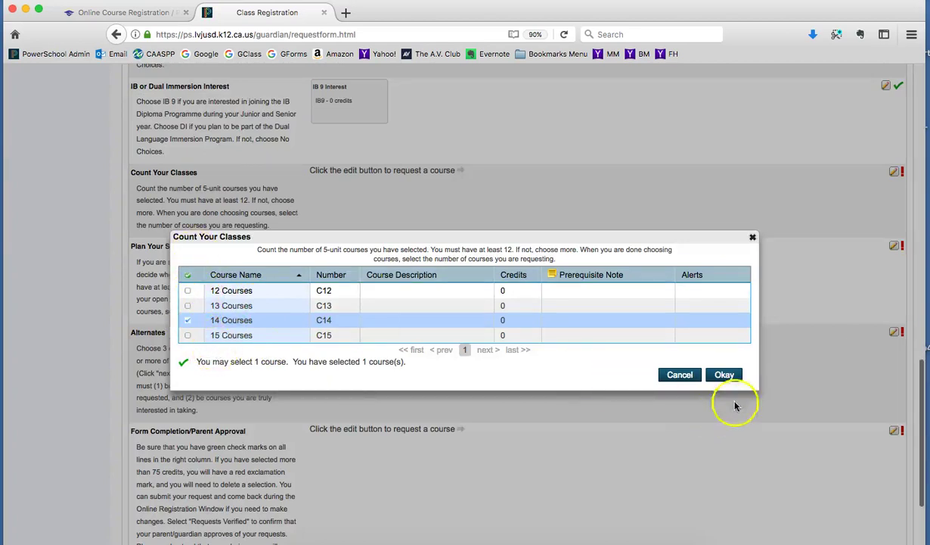
{"action": "left_click", "coordinate": [724, 376]}
{"action": "scroll", "coordinate": [730, 348], "scroll_direction": "down", "scroll_amount": 2}
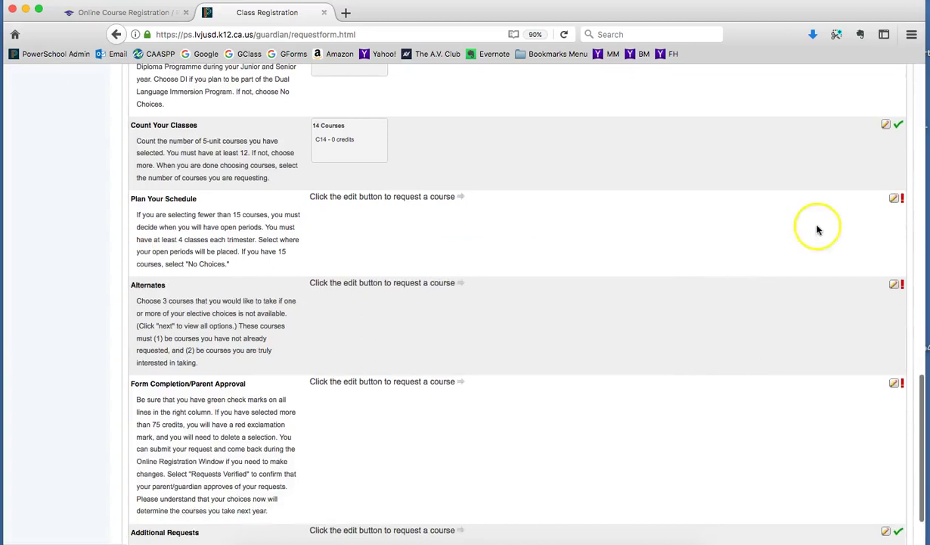
- Set Plan Your Schedule to No Period 5 Spring
{"action": "left_click", "coordinate": [894, 198]}
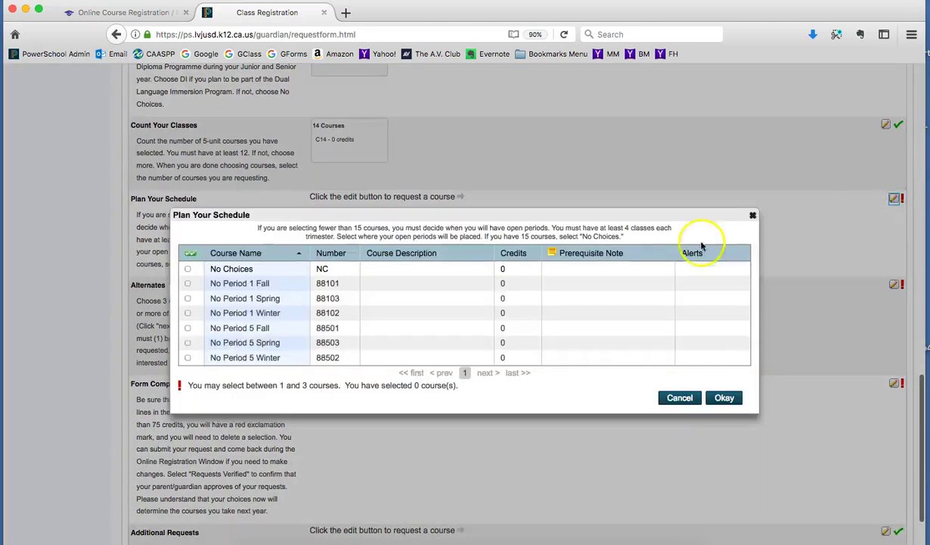
{"action": "left_click_drag", "start_coordinate": [624, 262], "coordinate": [561, 266]}
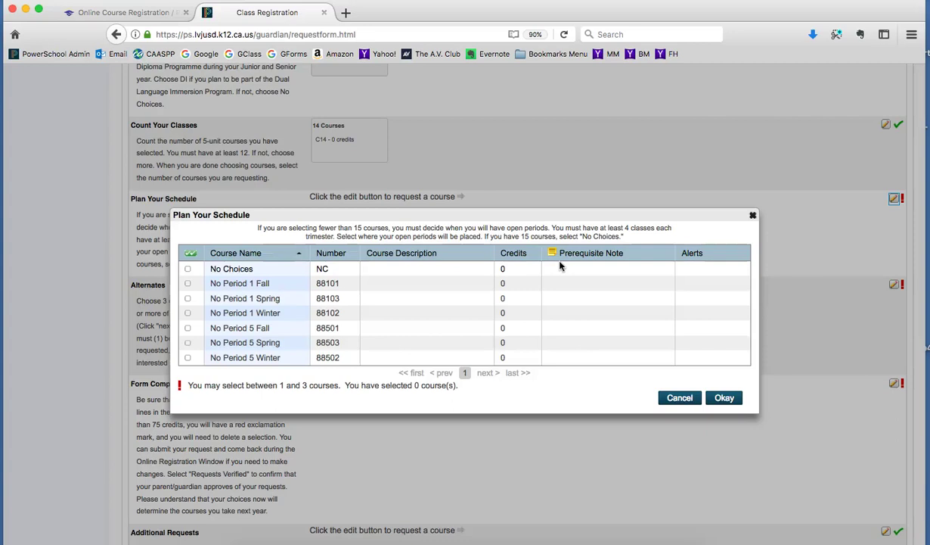
{"action": "left_click", "coordinate": [557, 174]}
{"action": "left_click", "coordinate": [187, 343]}
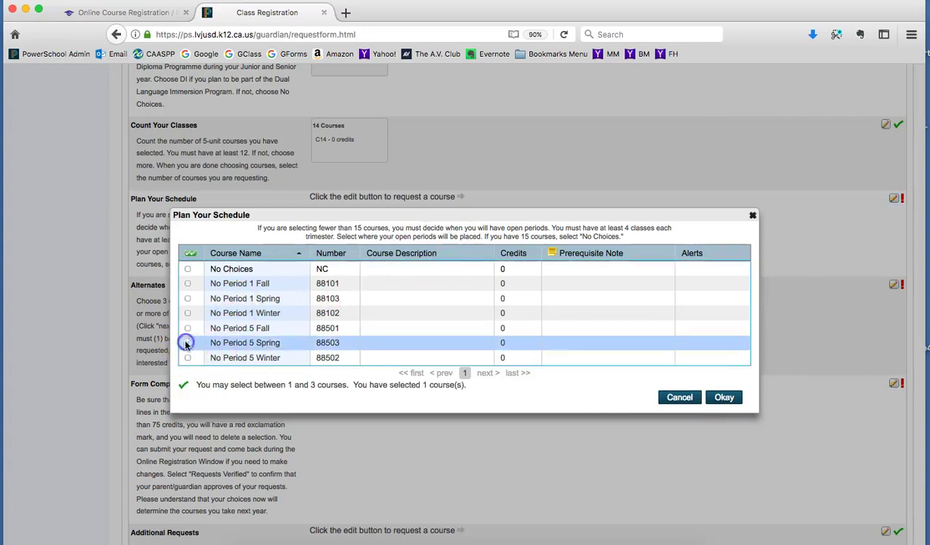
{"action": "left_click", "coordinate": [725, 397]}
{"action": "scroll", "coordinate": [749, 392], "scroll_direction": "down", "scroll_amount": 2}
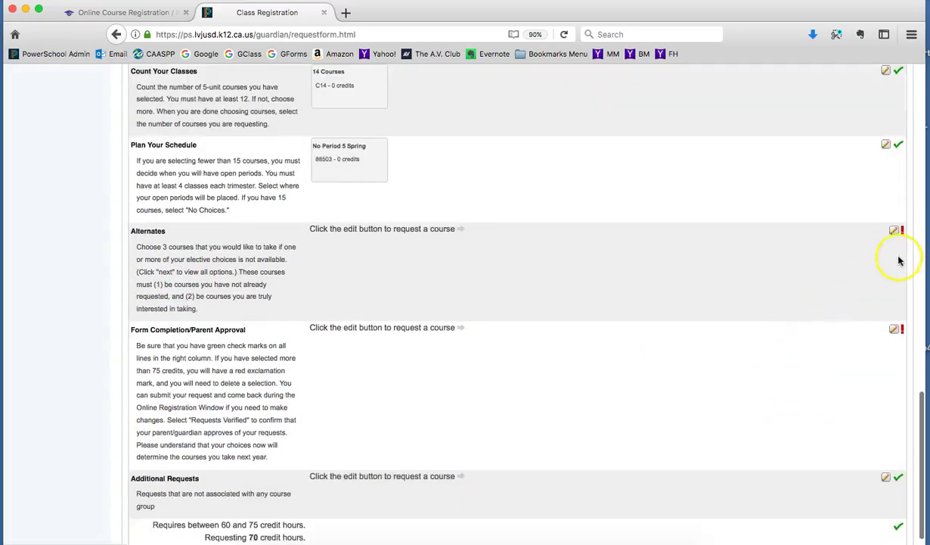
- Add Am Sign Language1A (P), Am Sign Language1B (P) and Animation 1 (P) as alternates
{"action": "left_click", "coordinate": [896, 231]}
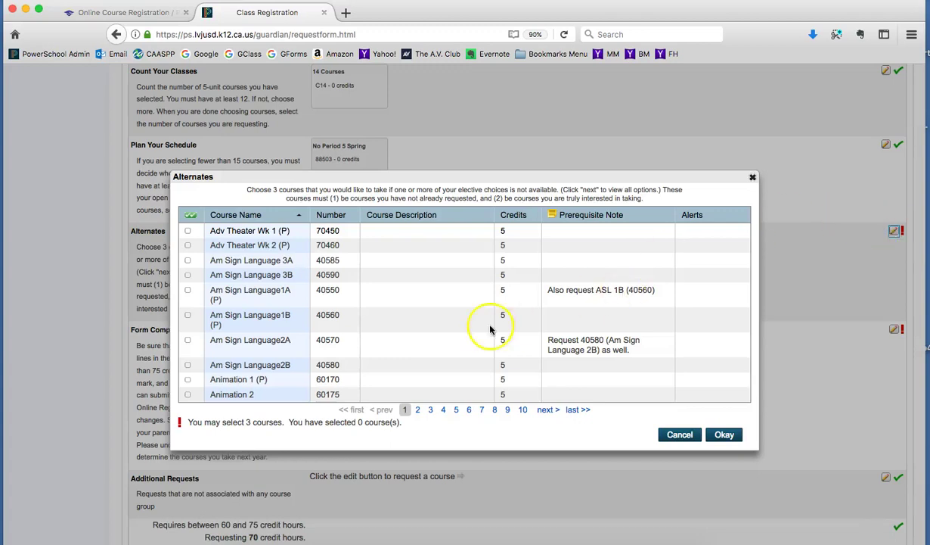
{"action": "left_click", "coordinate": [187, 290]}
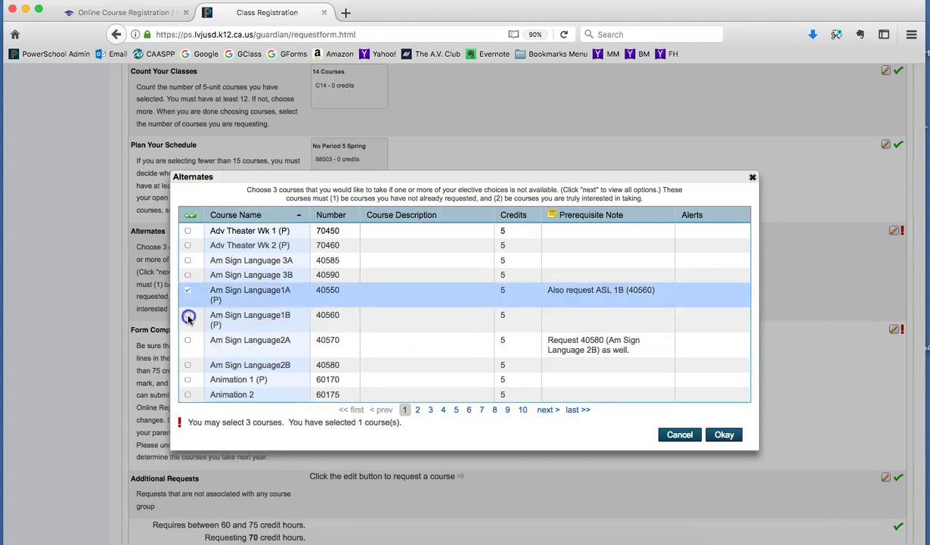
{"action": "left_click", "coordinate": [189, 318]}
{"action": "scroll", "coordinate": [477, 331], "scroll_direction": "down", "scroll_amount": 1}
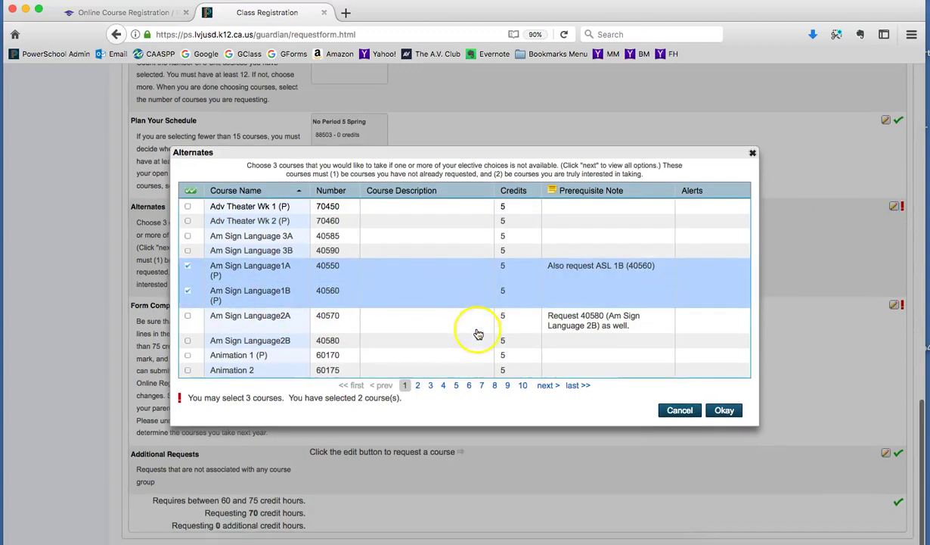
{"action": "left_click", "coordinate": [188, 356]}
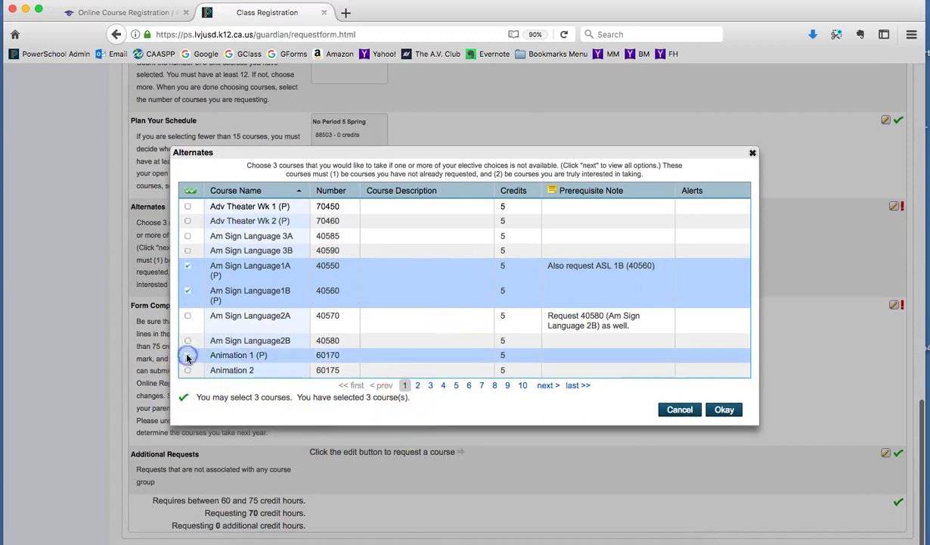
{"action": "left_click", "coordinate": [722, 410]}
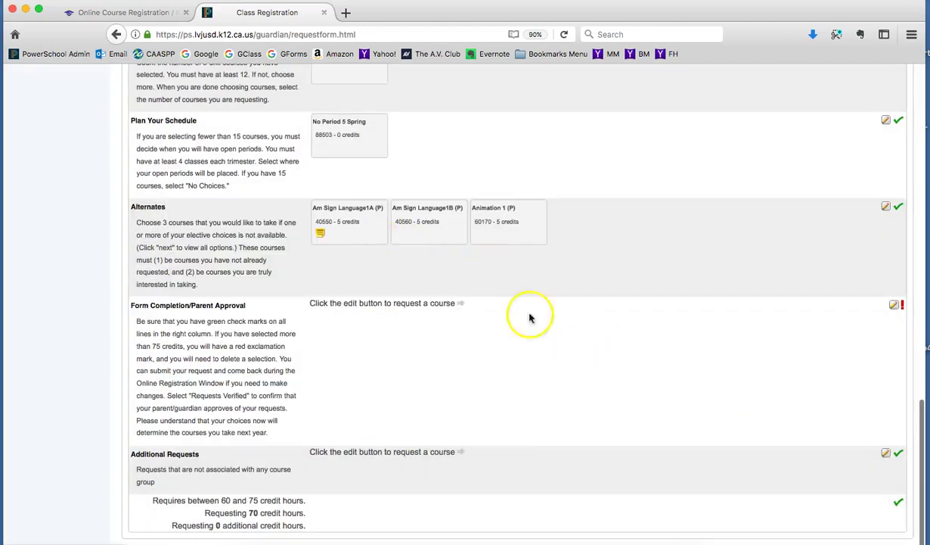
{"action": "scroll", "coordinate": [581, 364], "scroll_direction": "down", "scroll_amount": 1}
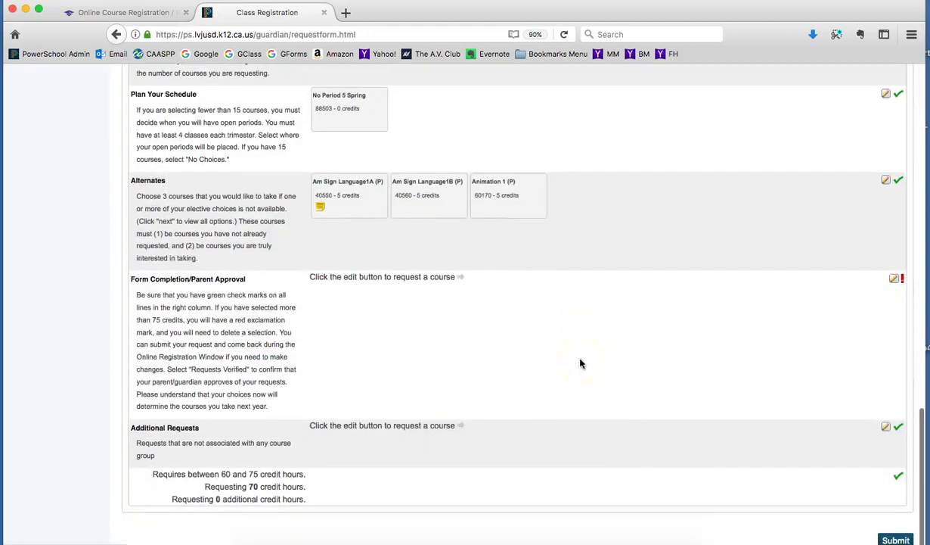
- Mark Form Completion/Parent Approval as Requests Verified and check every row shows a green check
{"action": "left_click", "coordinate": [893, 278]}
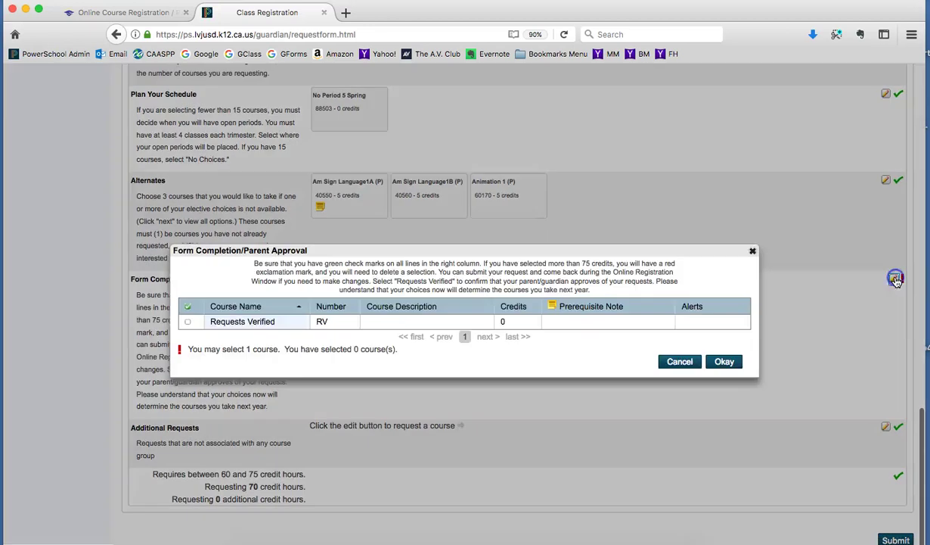
{"action": "left_click", "coordinate": [188, 323]}
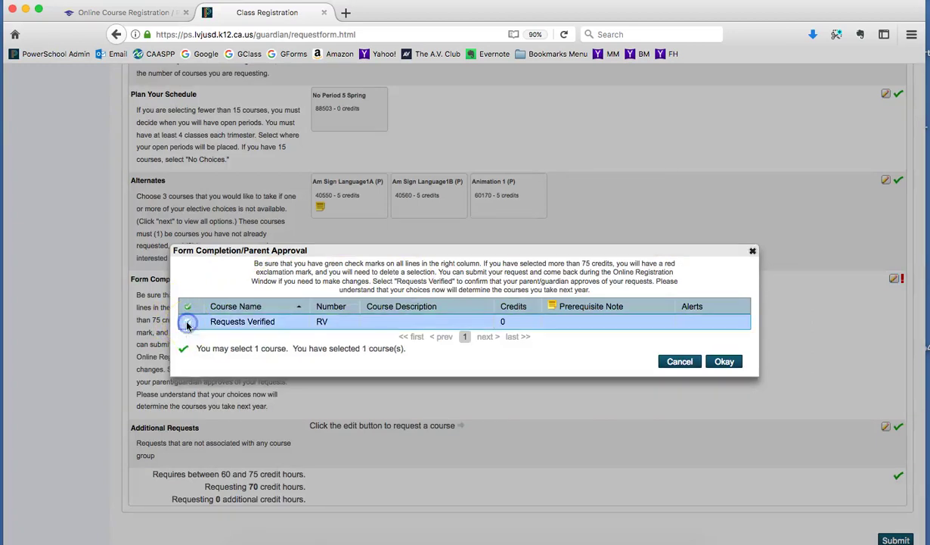
{"action": "left_click", "coordinate": [724, 362]}
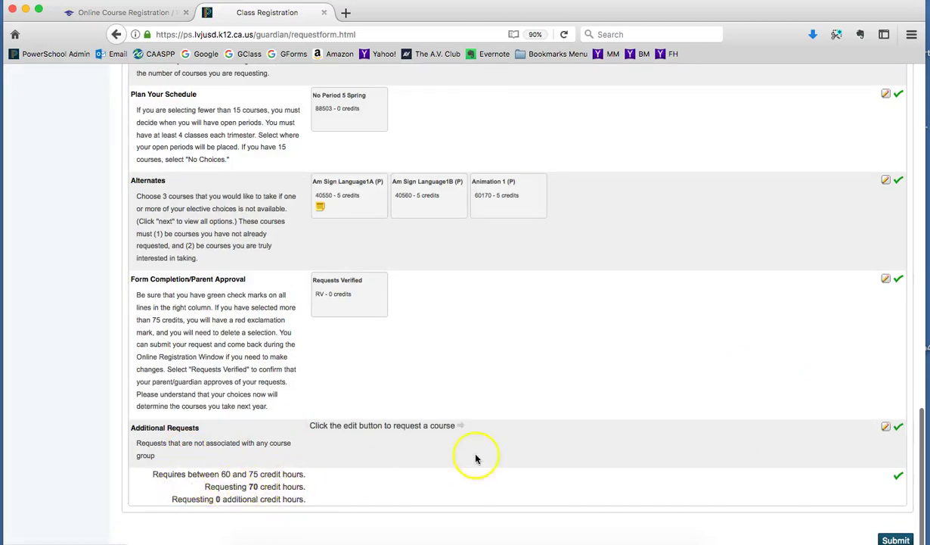
{"action": "scroll", "coordinate": [672, 261], "scroll_direction": "up", "scroll_amount": 2}
{"action": "scroll", "coordinate": [671, 262], "scroll_direction": "up", "scroll_amount": 15}
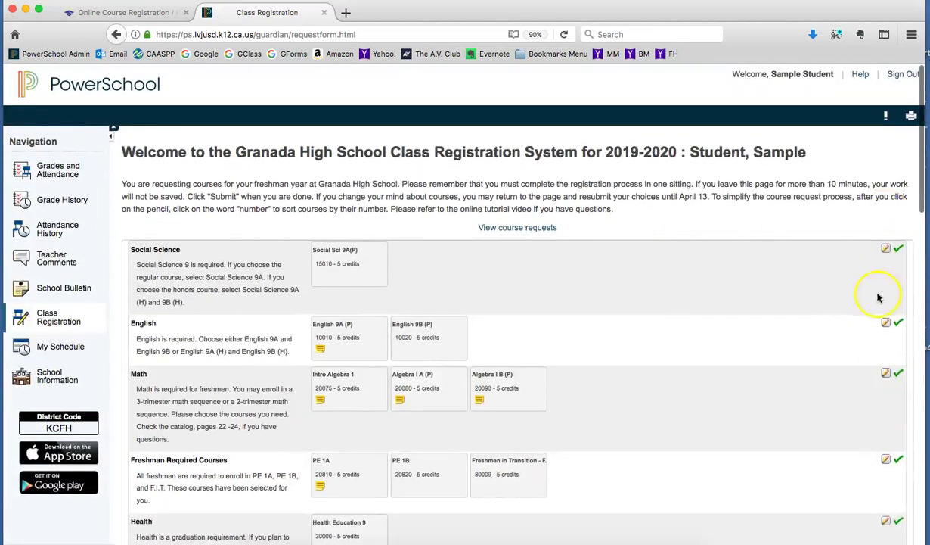
{"action": "scroll", "coordinate": [872, 474], "scroll_direction": "down", "scroll_amount": 10}
{"action": "scroll", "coordinate": [872, 475], "scroll_direction": "down", "scroll_amount": 5}
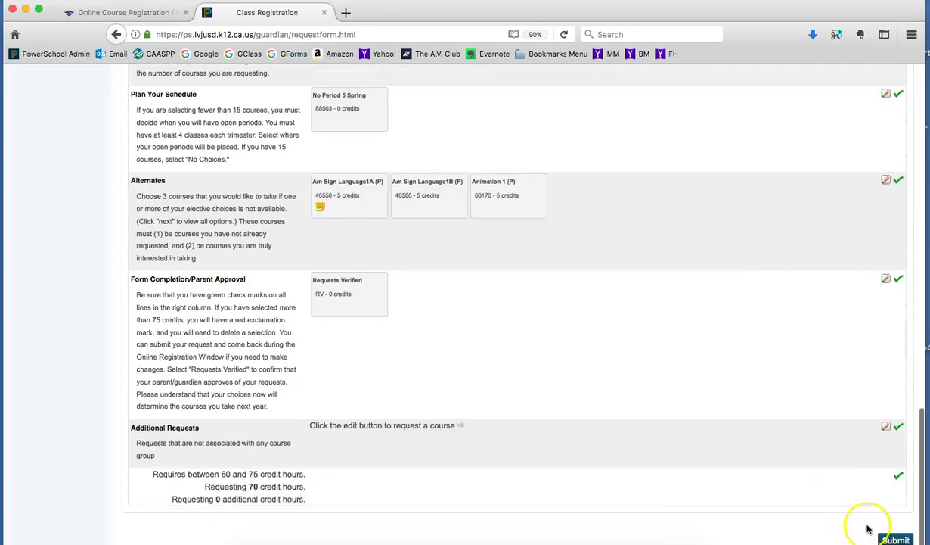
- Submit the course requests and review the 2019-2020 Course Requests summary
{"action": "left_click", "coordinate": [895, 540]}
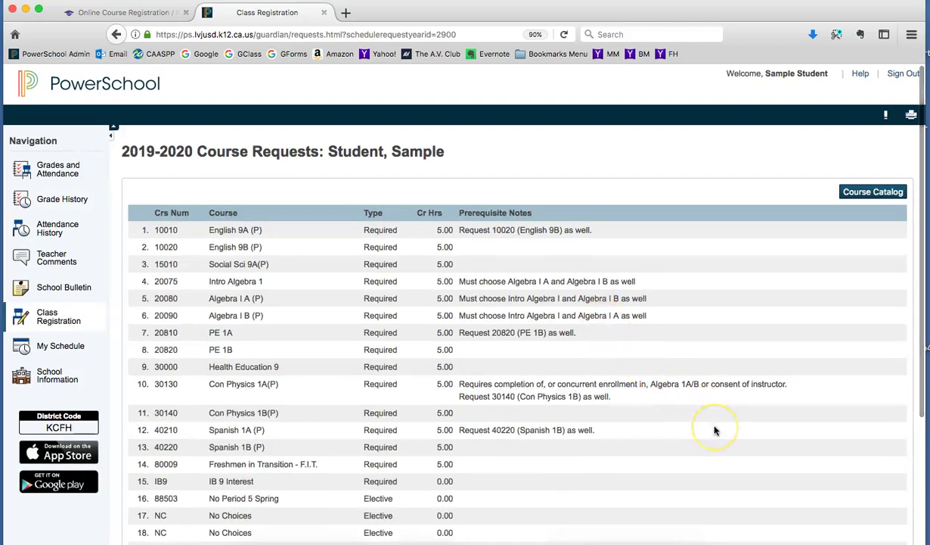
{"action": "scroll", "coordinate": [714, 429], "scroll_direction": "down", "scroll_amount": 2}
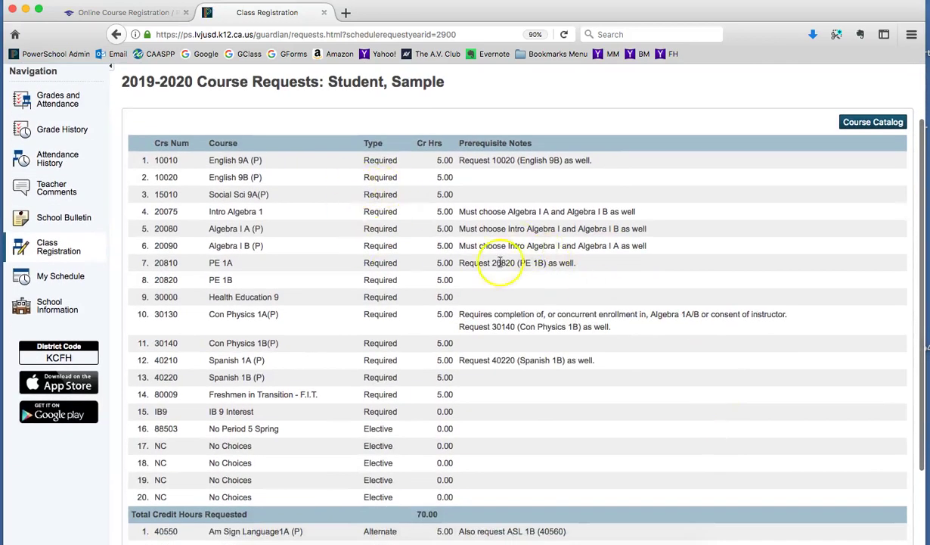
{"action": "scroll", "coordinate": [550, 304], "scroll_direction": "down", "scroll_amount": 3}
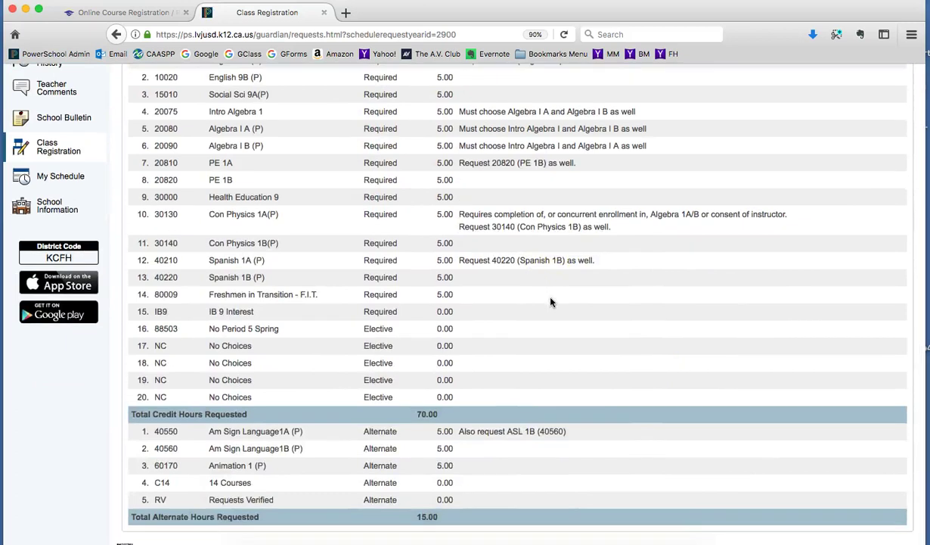
{"action": "scroll", "coordinate": [550, 302], "scroll_direction": "up", "scroll_amount": 5}
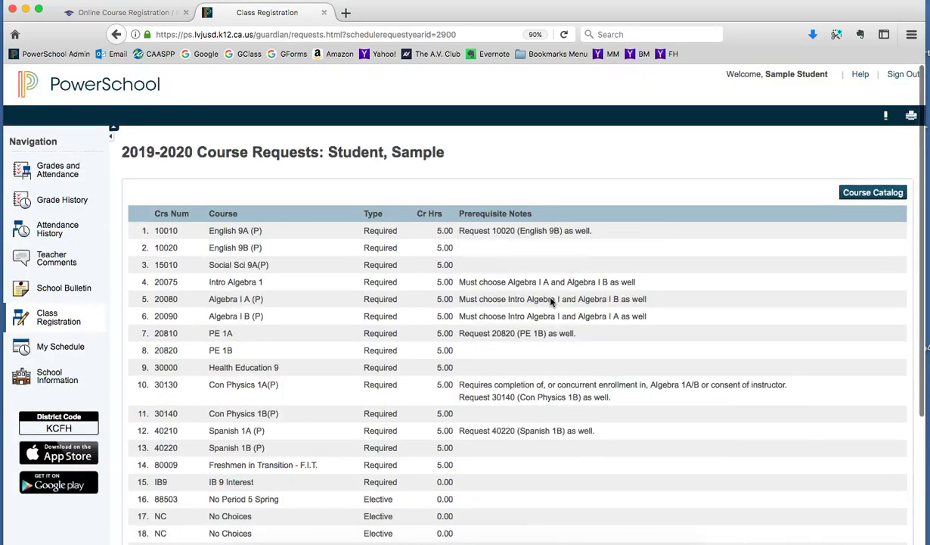